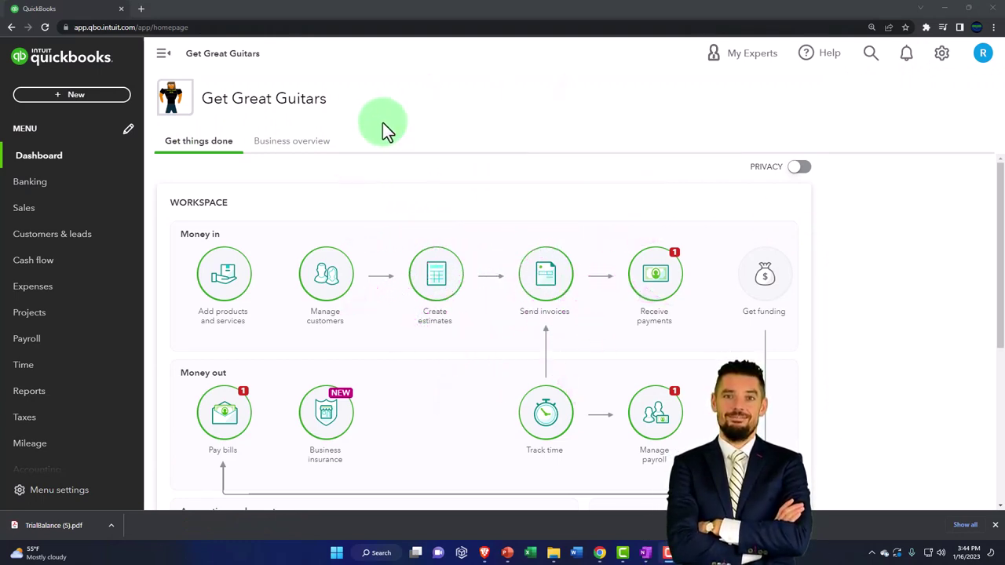
- Bring up the incognito browser window with the sample company and open its browser options
drag(1004, 133, 495, 136)
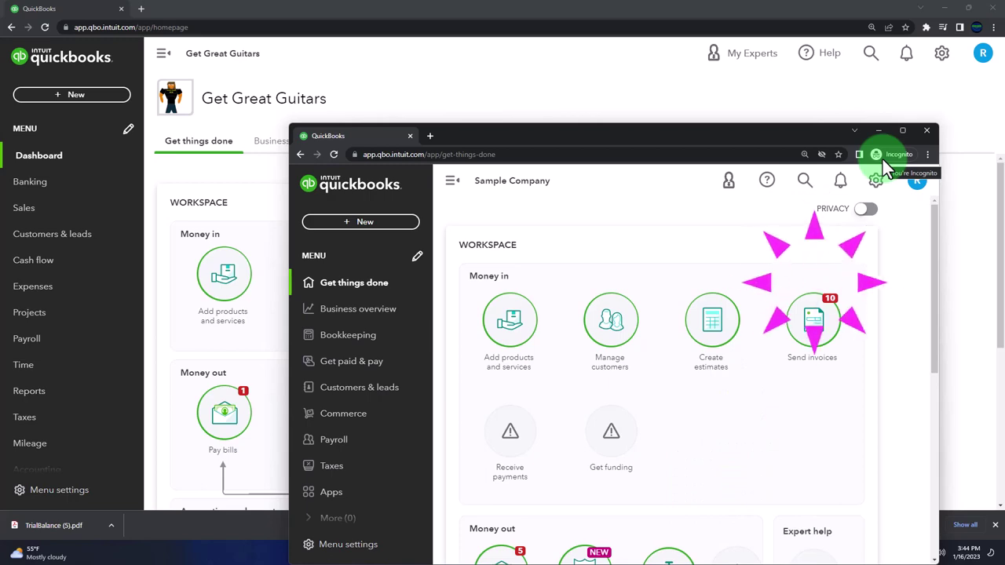
click(928, 155)
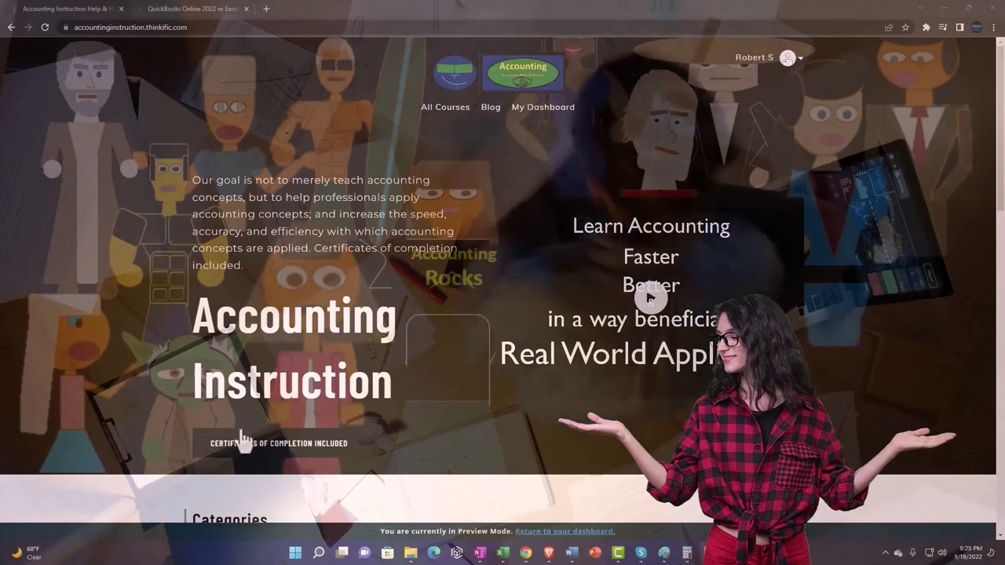
- Look through the course categories on the Accounting Instruction site and the lesson list of the QuickBooks Online 2022 course
scroll(139, 436, down, 4)
scroll(142, 436, down, 3)
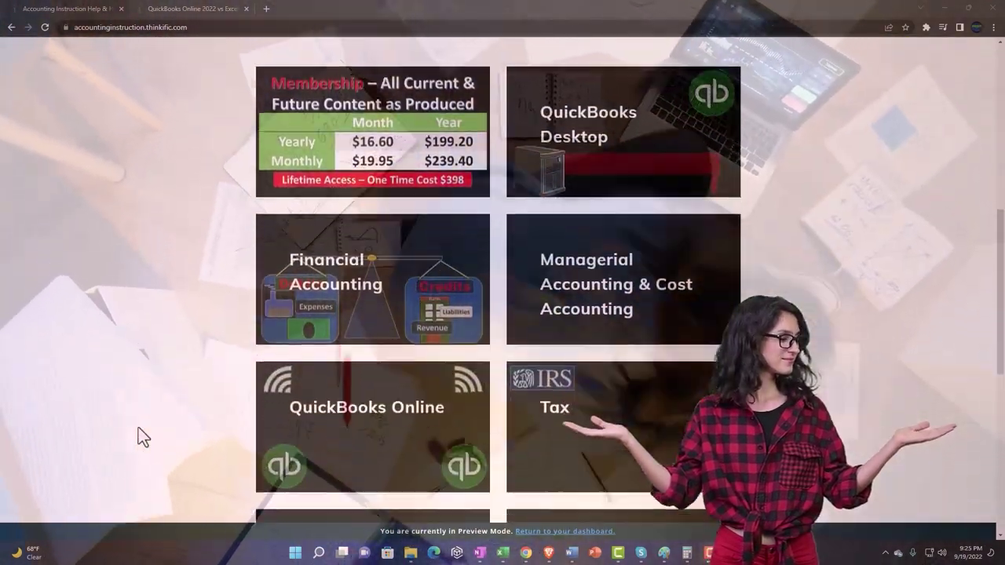
scroll(138, 427, down, 6)
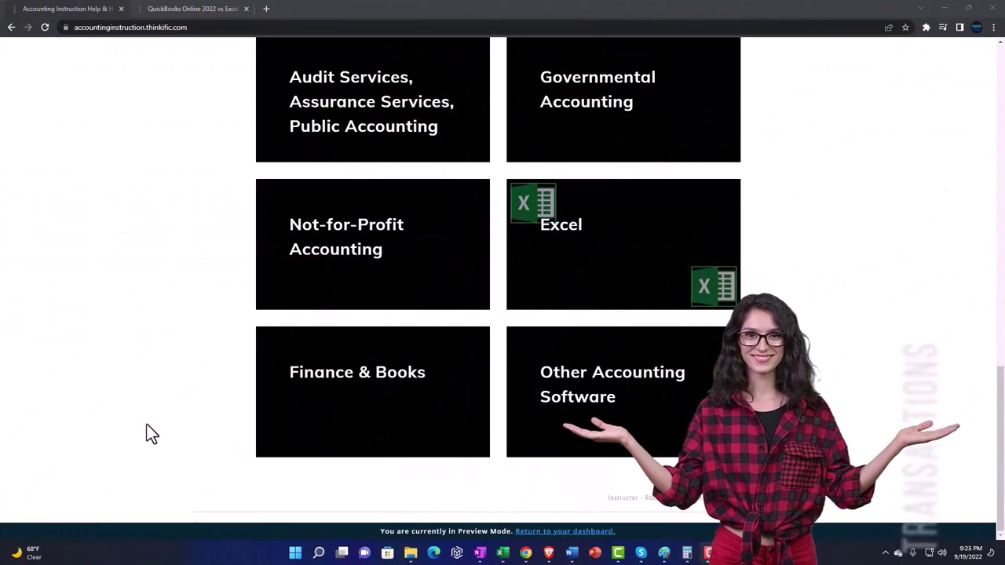
click(181, 10)
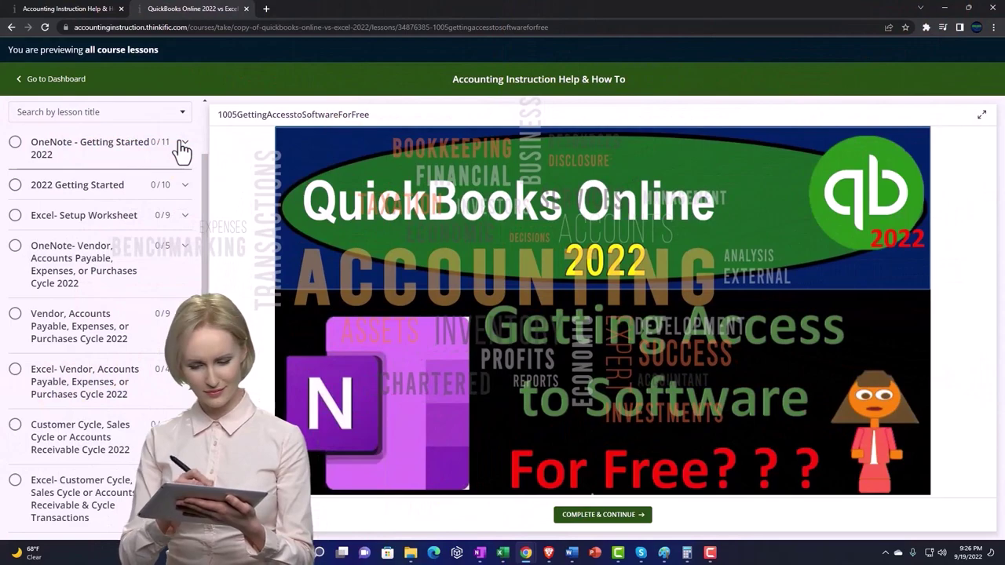
click(182, 147)
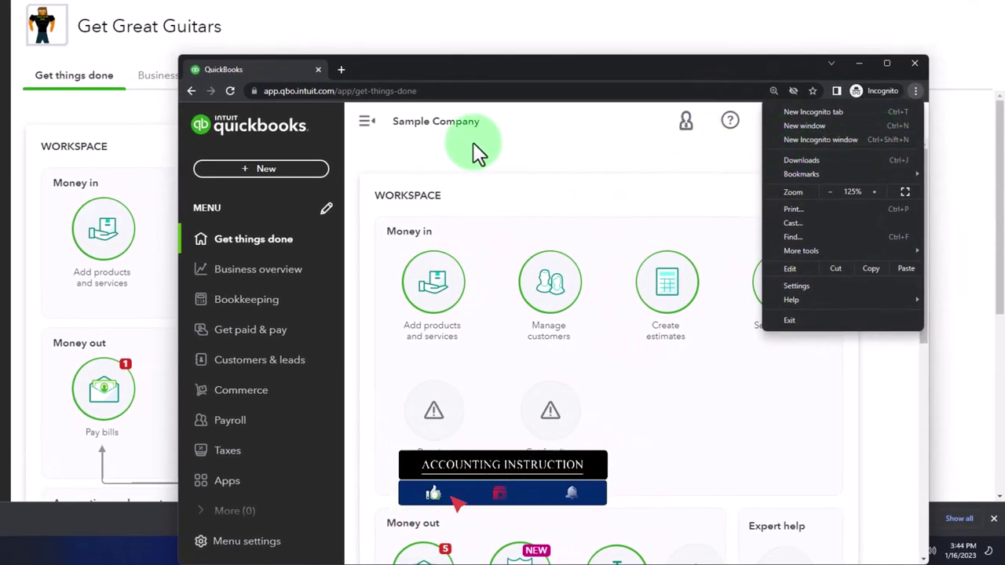
- Dismiss the incognito window's browser options and open the sample company's settings
click(473, 142)
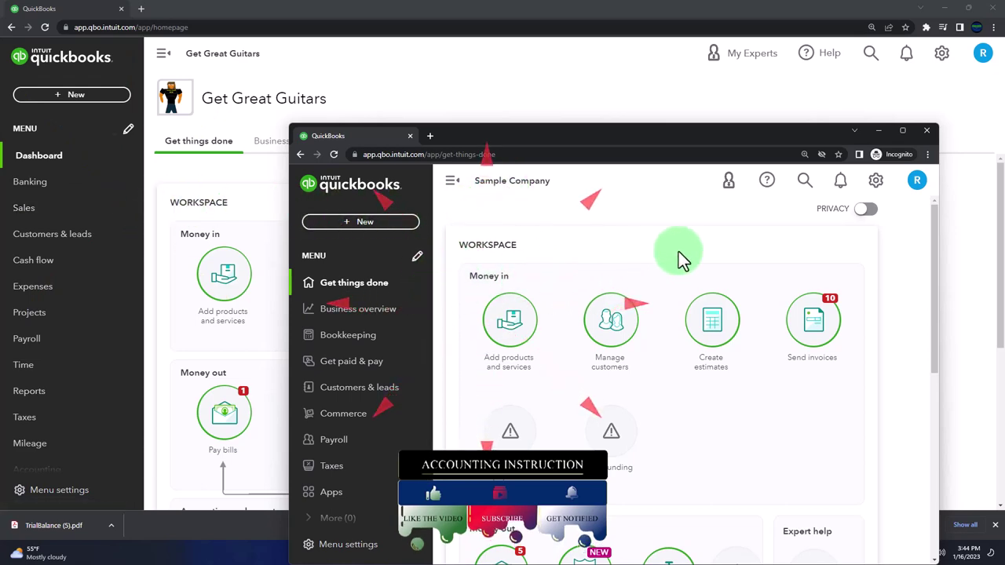
click(876, 180)
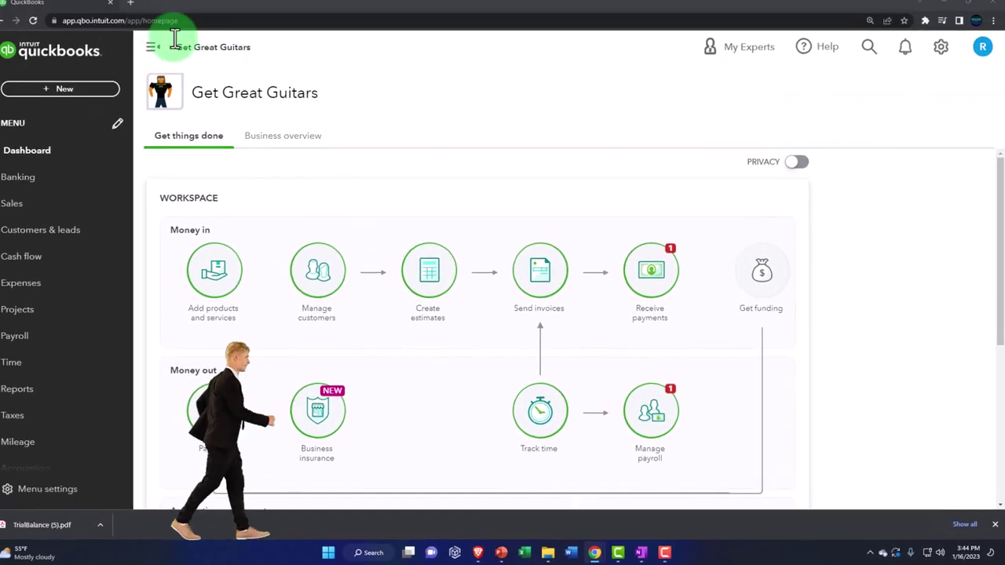
- Duplicate the Get Great Guitars browser tab twice to have three copies of the company file open
right_click(76, 5)
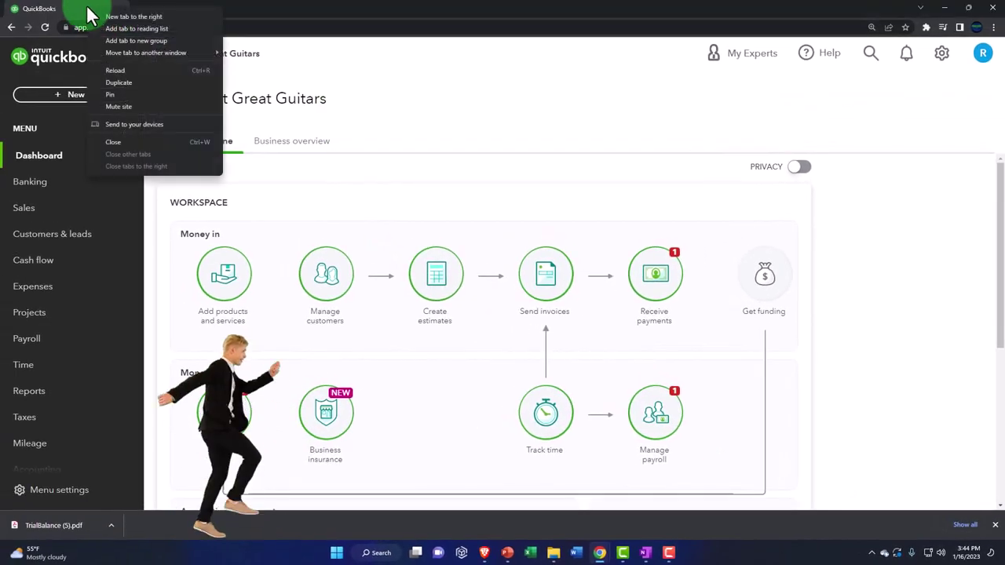
click(109, 81)
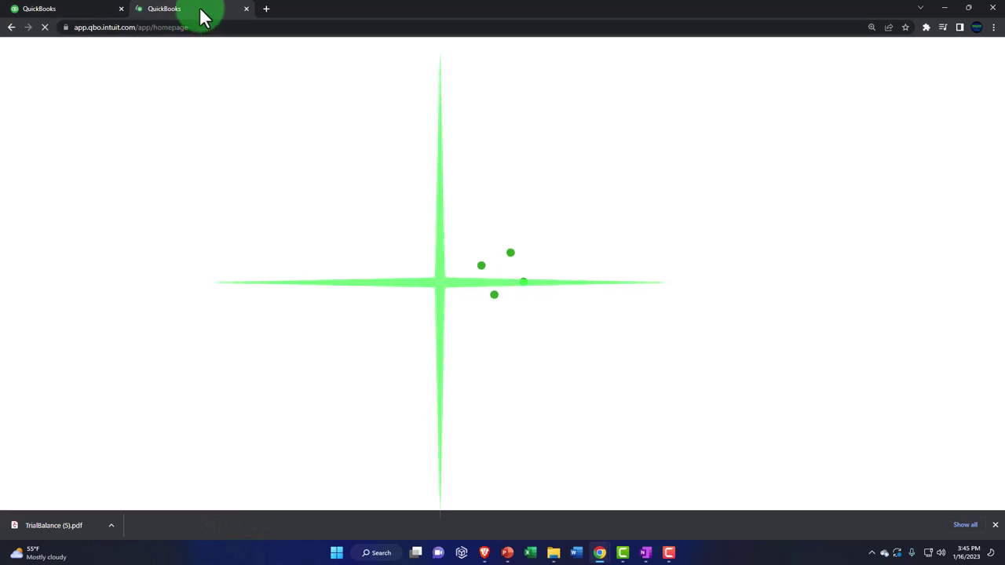
right_click(201, 11)
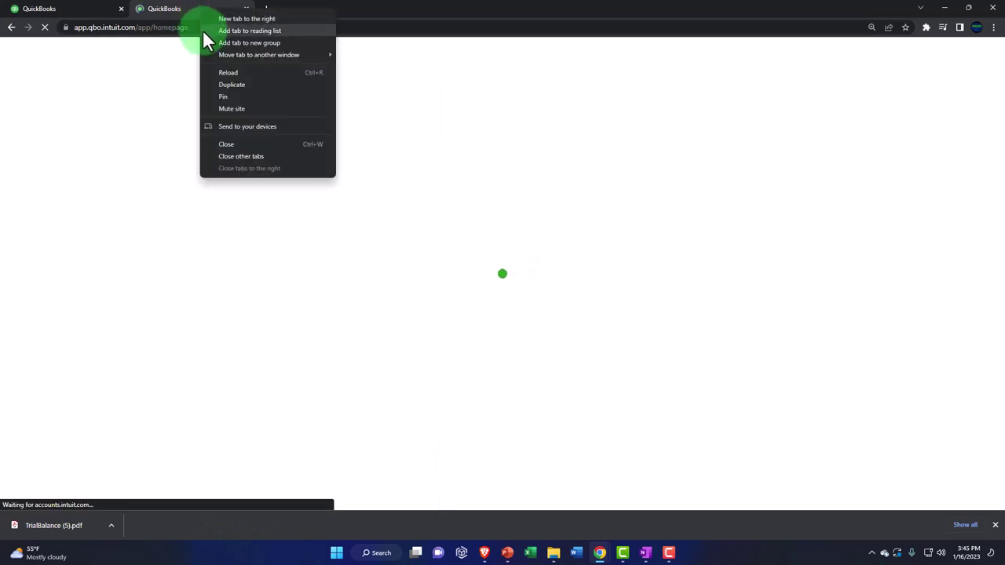
click(224, 87)
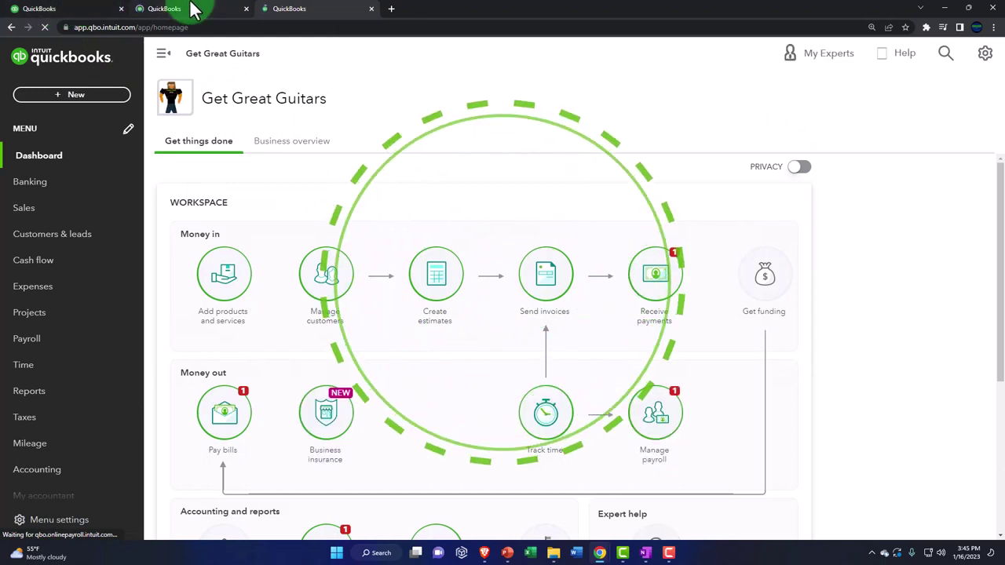
- Open the Balance Sheet report from the favorite reports in the second Get Great Guitars tab
click(191, 10)
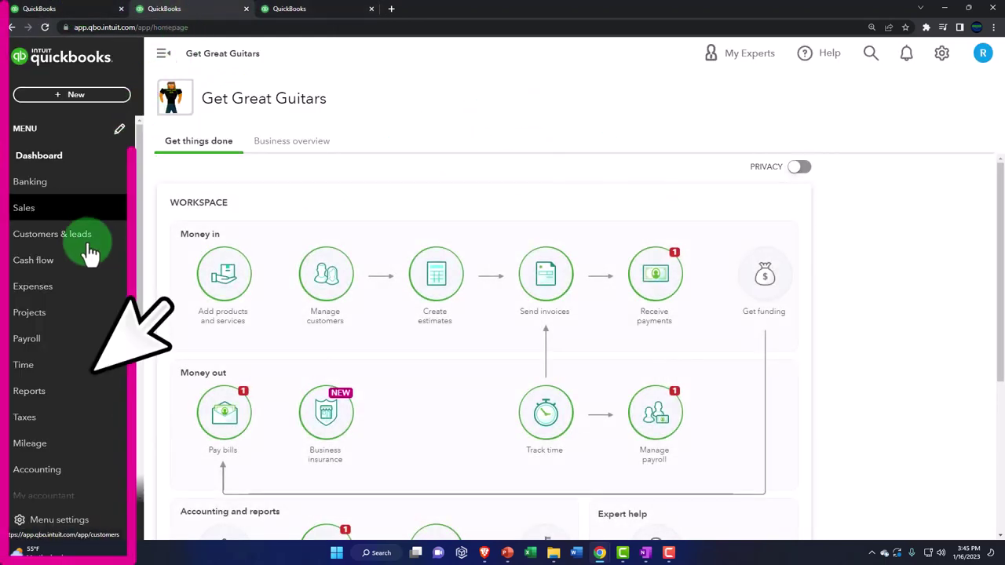
click(62, 401)
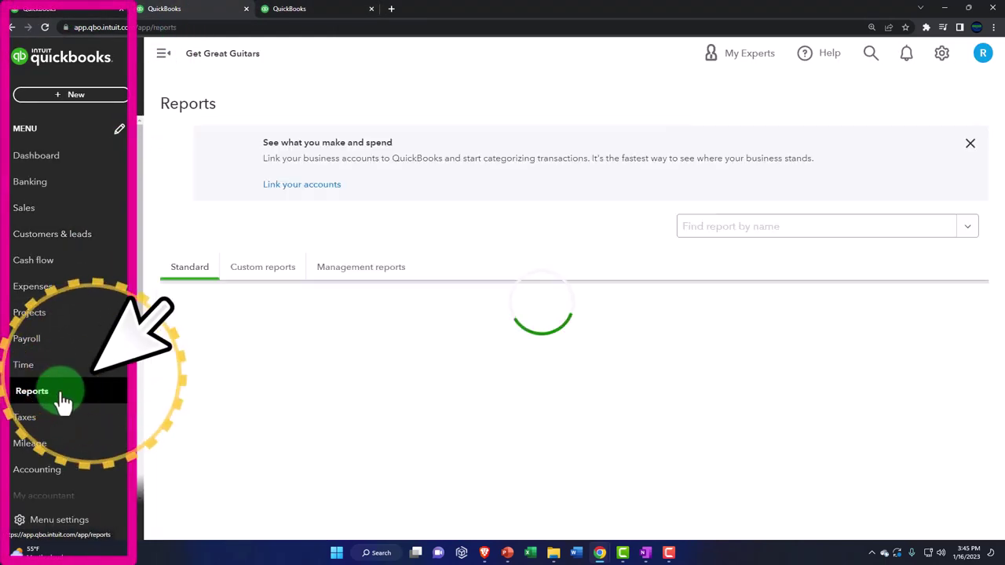
click(245, 390)
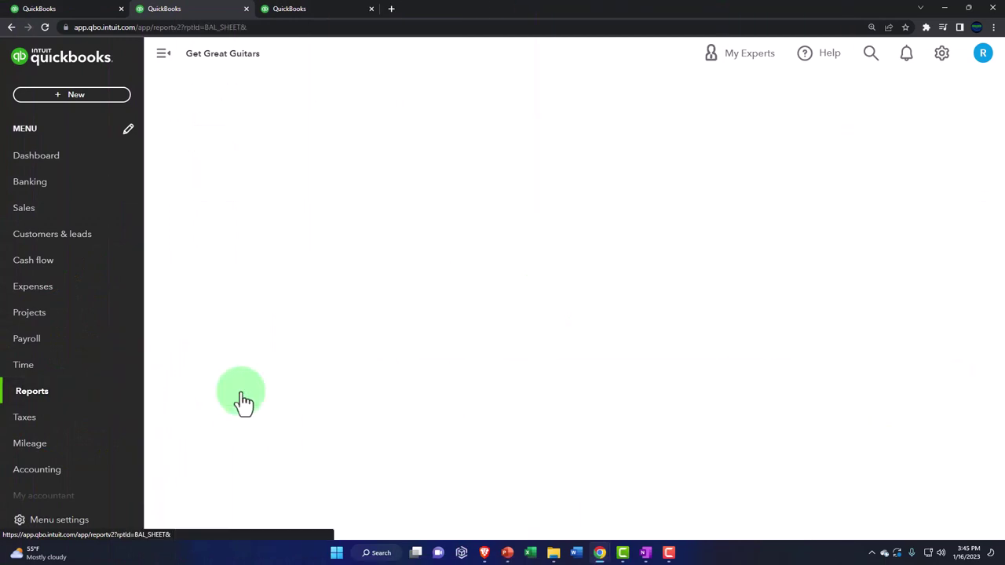
- View the Reports page under Business overview in the sample company window, and return to the Get Great Guitars window
drag(1000, 96, 477, 82)
click(292, 174)
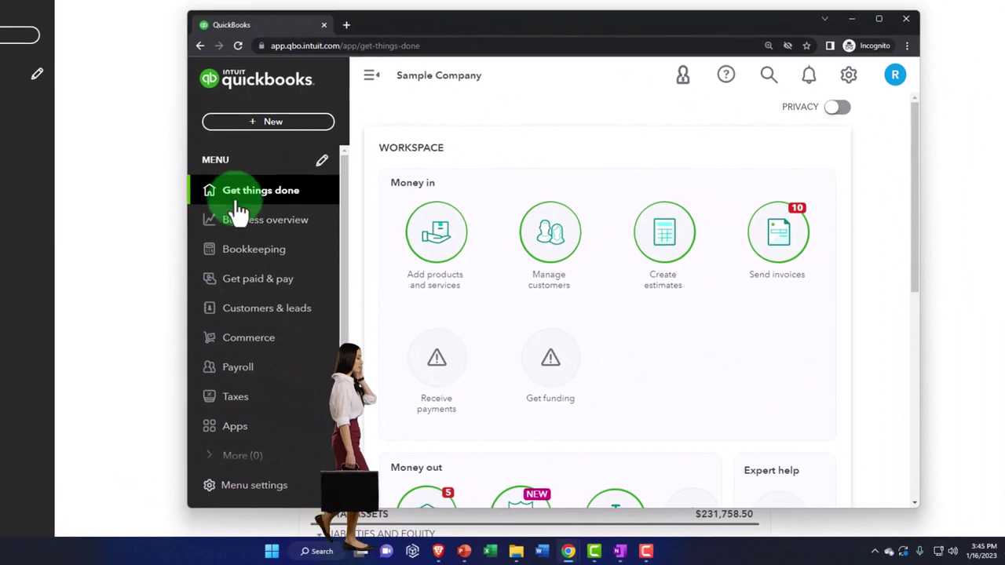
click(282, 245)
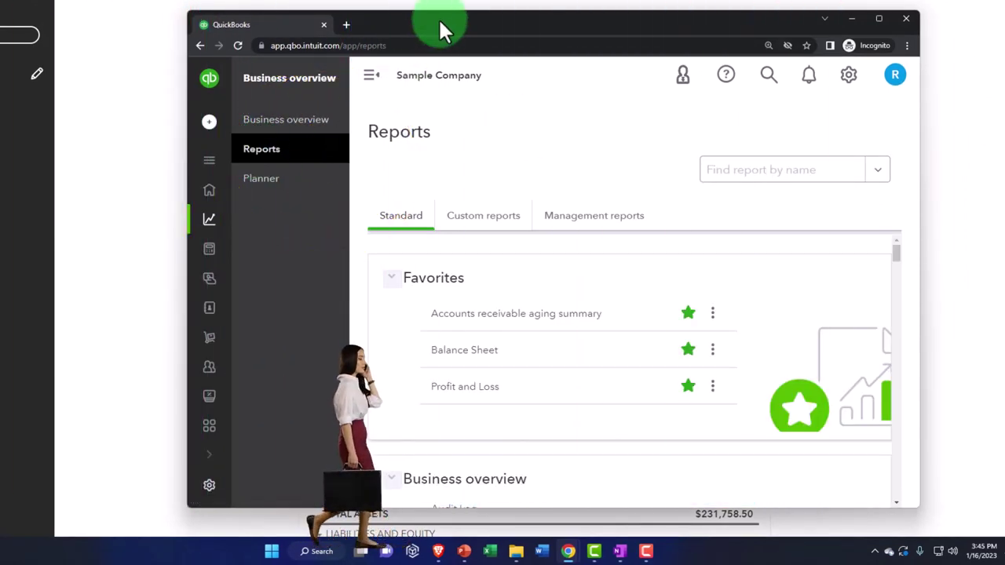
key(alt+Tab)
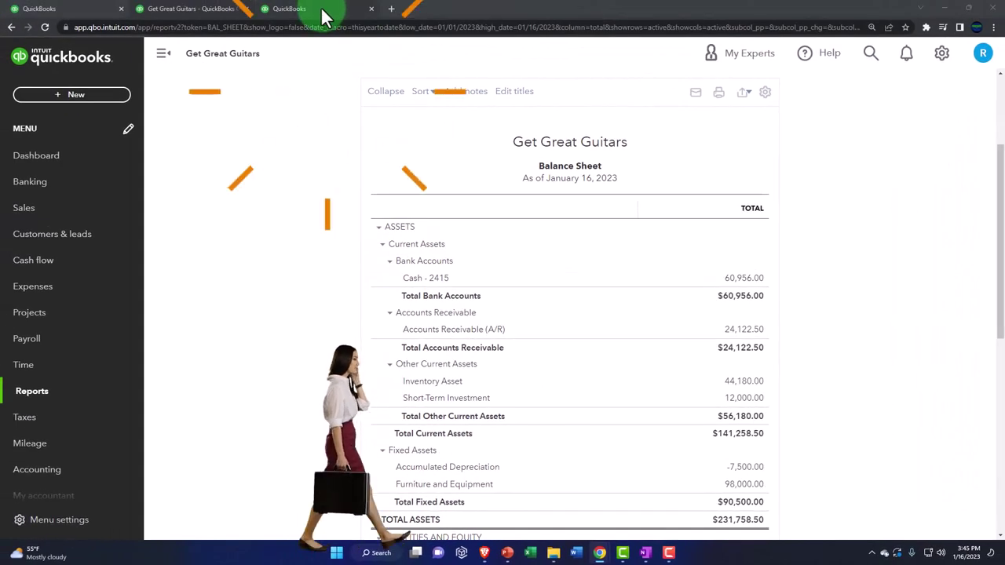
- Open the Profit and Loss report from the favorite reports in the third Get Great Guitars tab
click(324, 14)
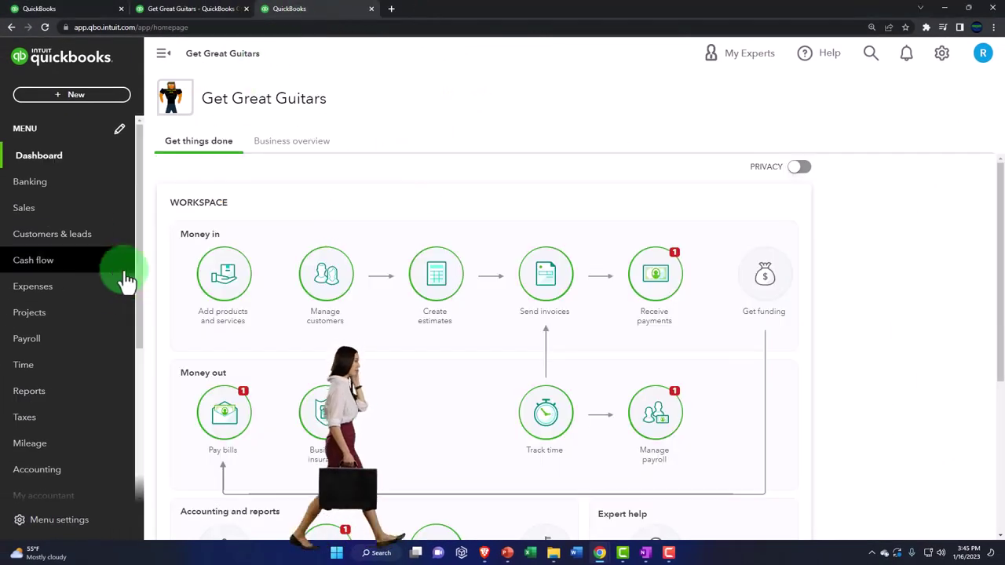
click(58, 399)
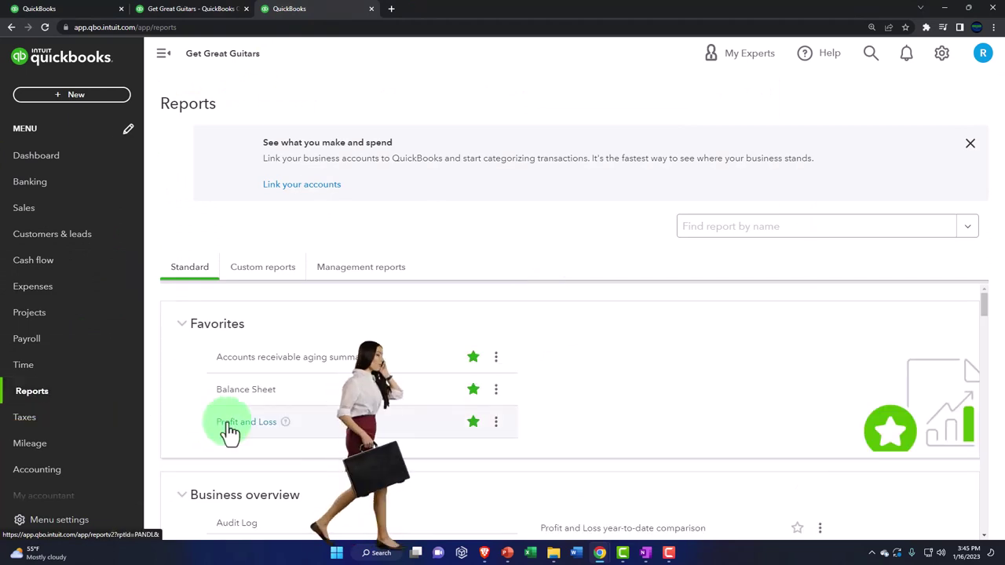
click(225, 424)
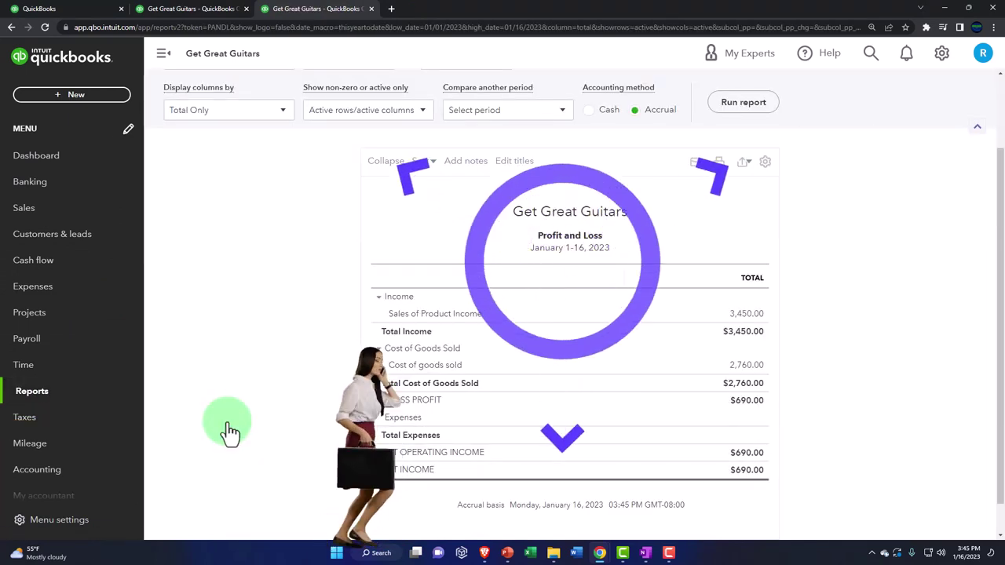
- Collapse the navigation menu and run the Profit and Loss report for 01/01/2023 to 12/31/2023
click(159, 56)
scroll(173, 197, up, 3)
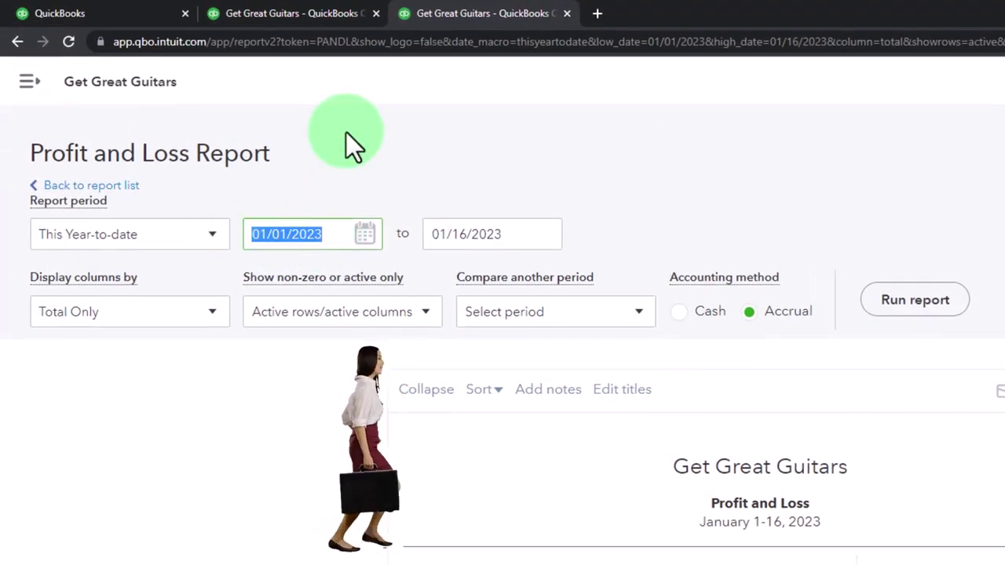
text(01/01/2)
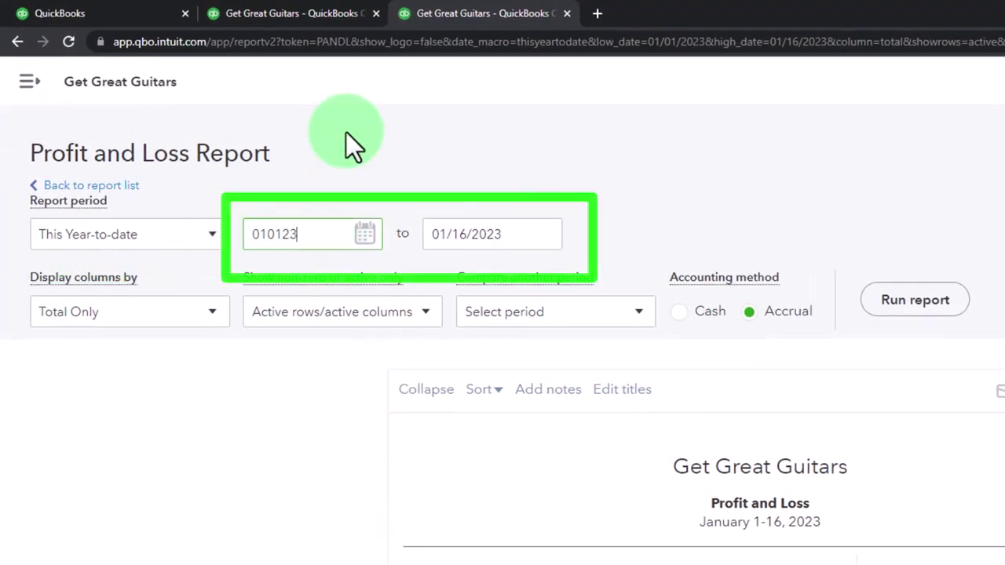
text(023)
key(Tab)
text(12312023)
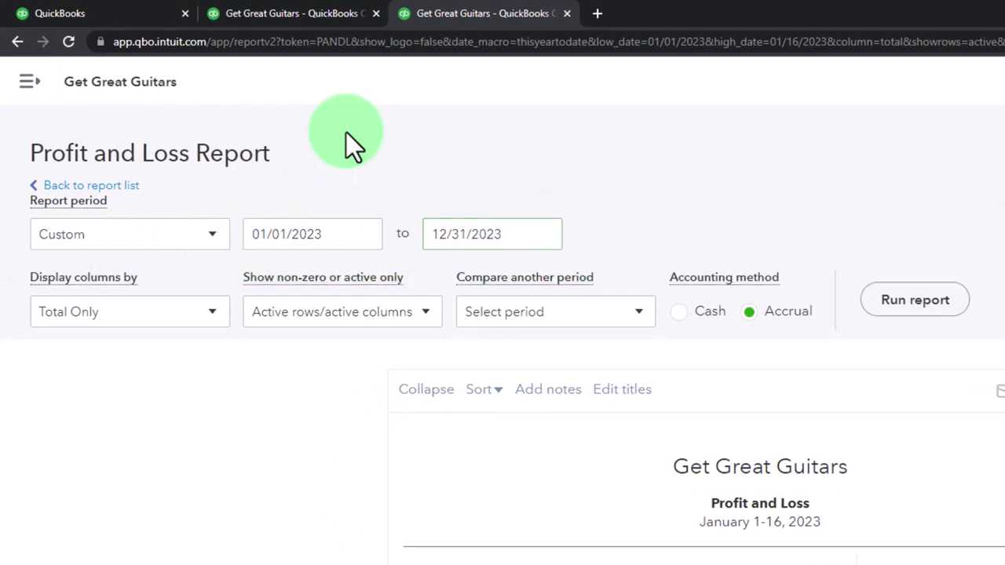
click(883, 297)
scroll(594, 226, down, 2)
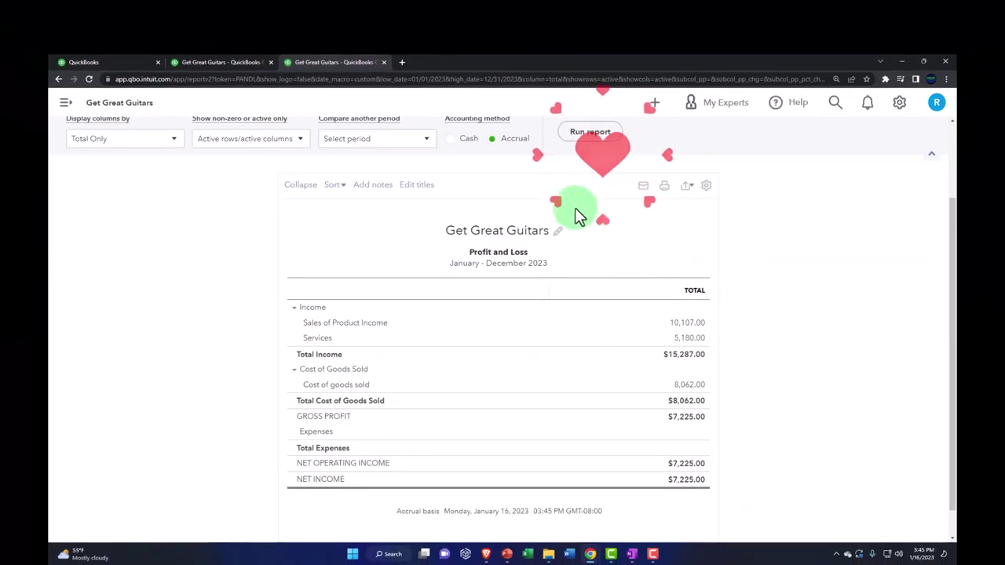
- In the Balance Sheet tab, collapse the navigation menu and run the report for 01/01/2023 to 12/31/2023
click(239, 62)
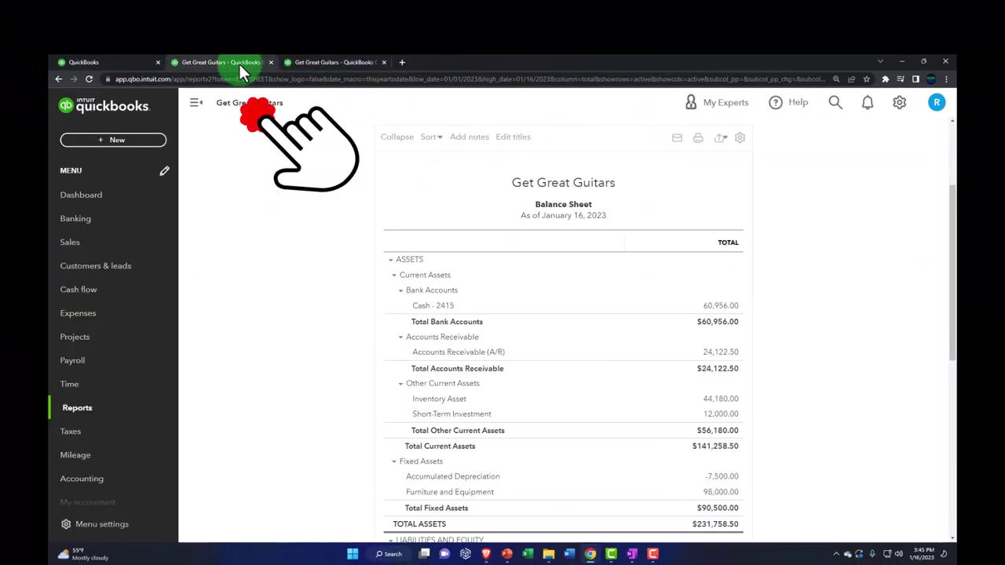
click(198, 106)
scroll(203, 160, up, 3)
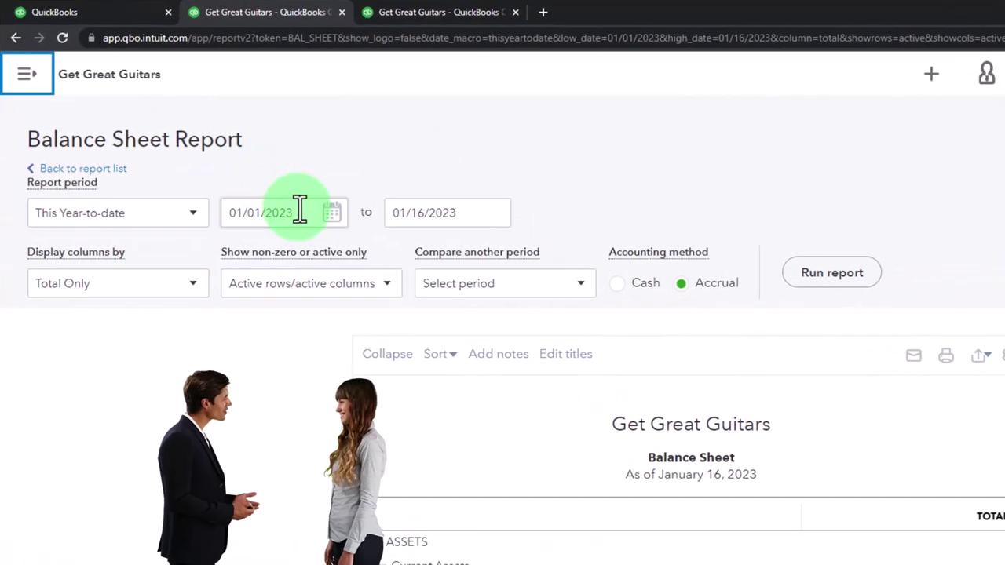
drag(299, 212, 198, 192)
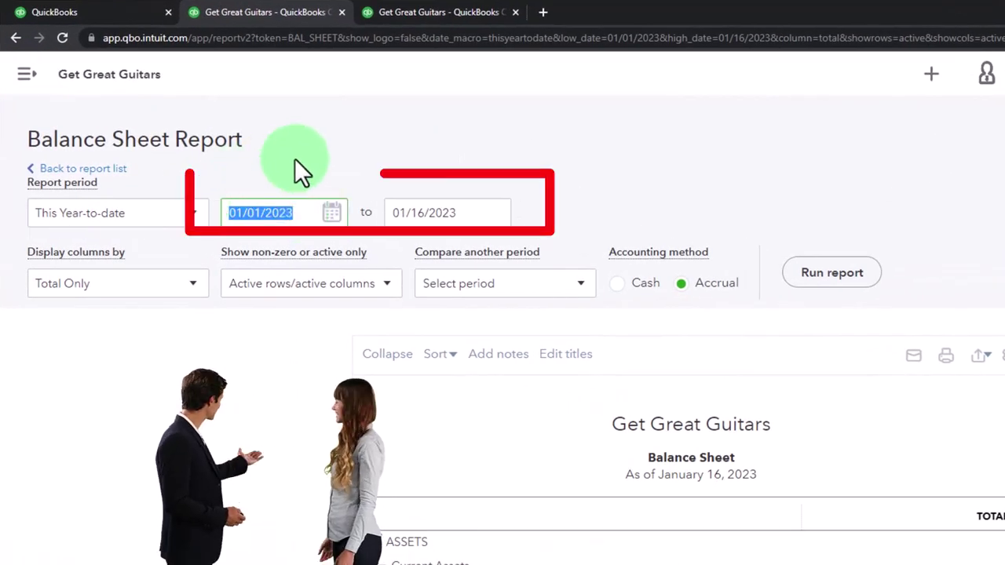
text(01/01/2023)
key(Tab)
text(123123)
key(Tab)
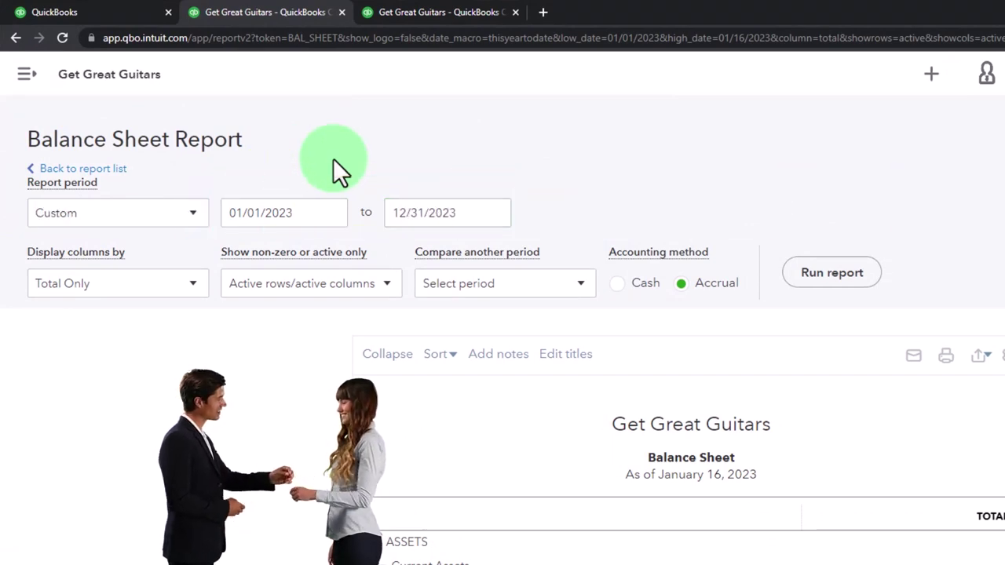
click(809, 267)
scroll(751, 344, down, 3)
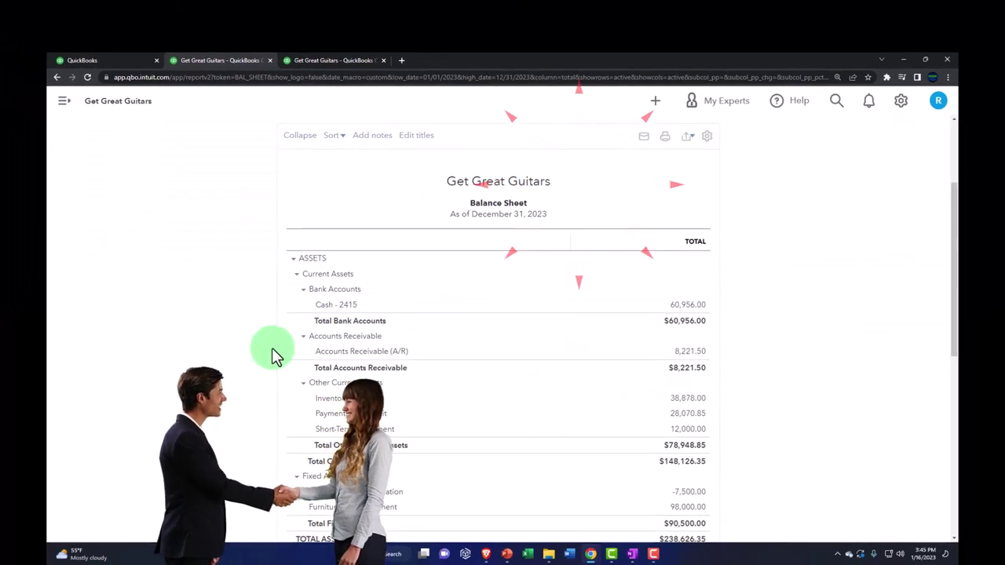
- Enlarge the Balance Sheet and examine its current asset lines, including the cash account and Payments to deposit
key(ctrl+plus)
key(ctrl+plus)
key(ctrl+plus)
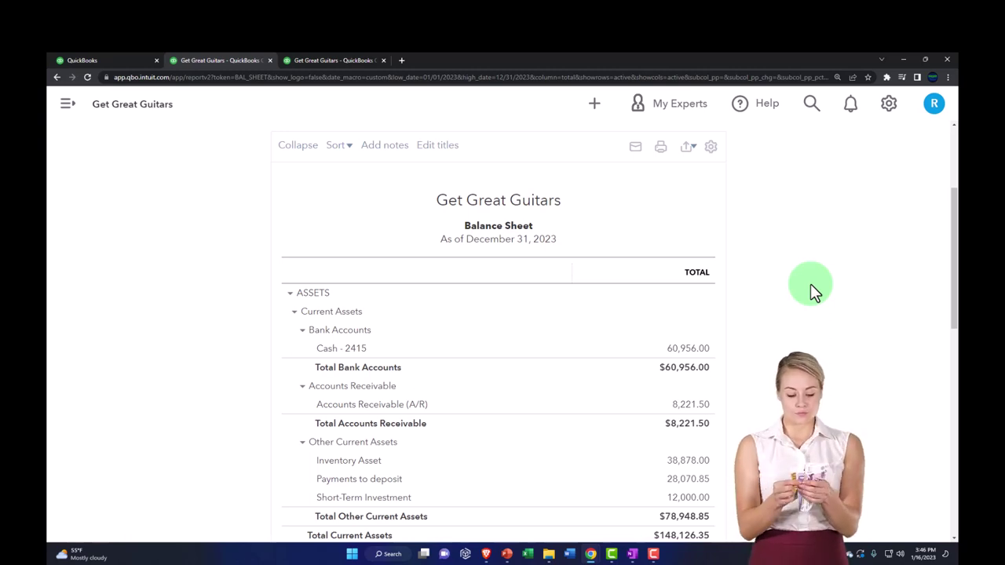
scroll(810, 283, down, 2)
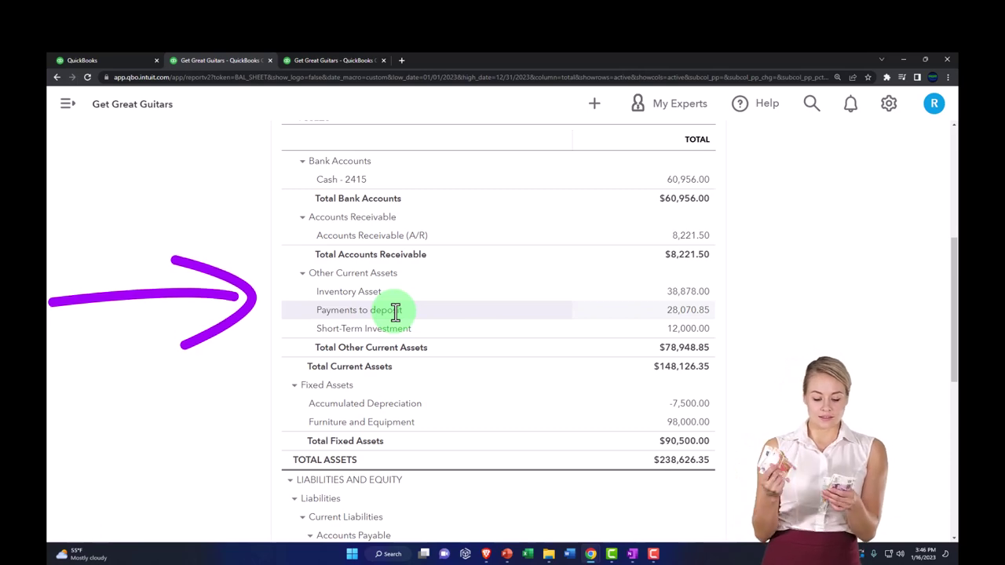
scroll(393, 314, up, 1)
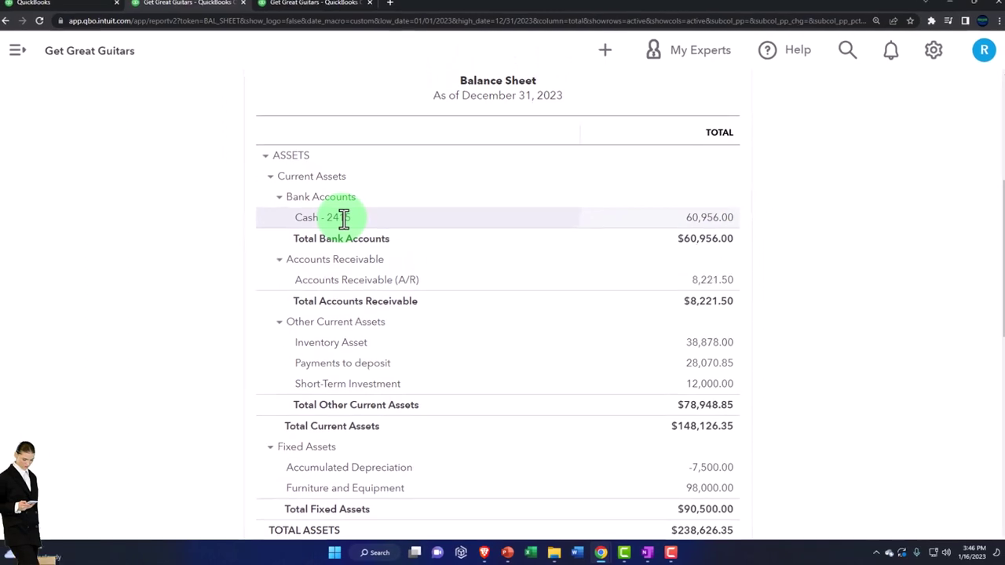
- Switch to OneNote and examine the customer cycle on the flowchart, from Create Sales Receipts and Receive Payments to Record Deposits
click(649, 560)
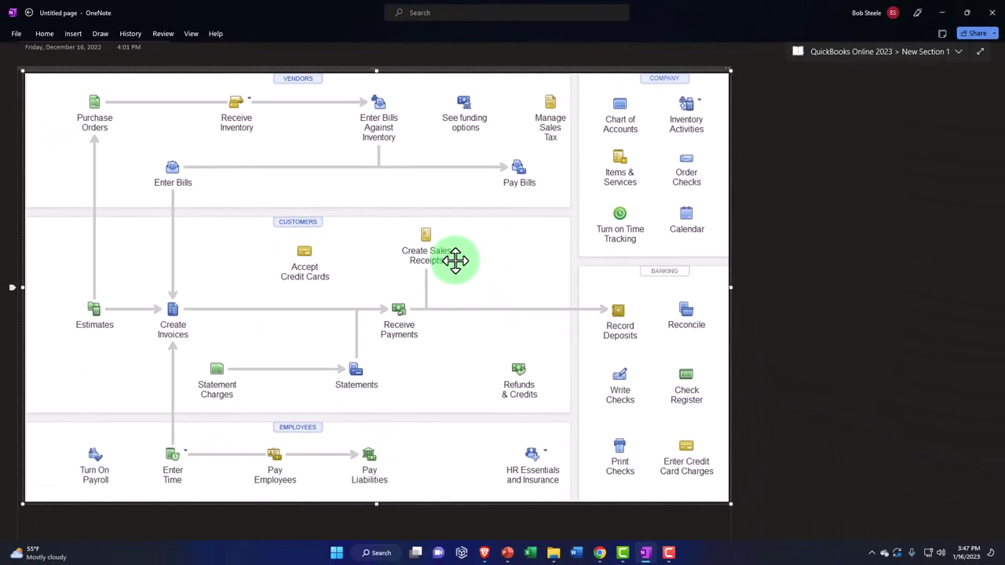
click(456, 260)
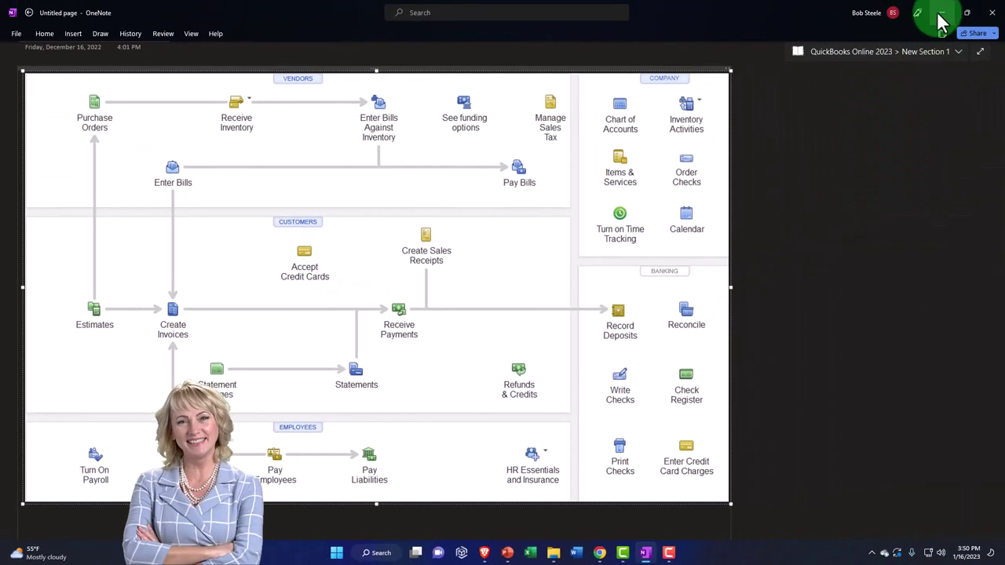
- Switch from OneNote back to QuickBooks and start a new bank deposit from the Get Great Guitars home page
click(940, 14)
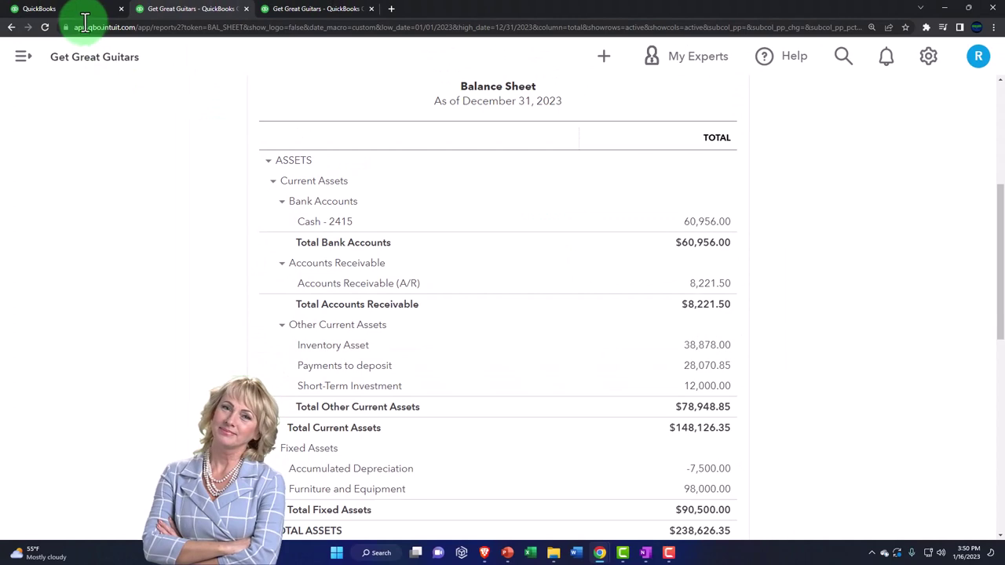
click(82, 22)
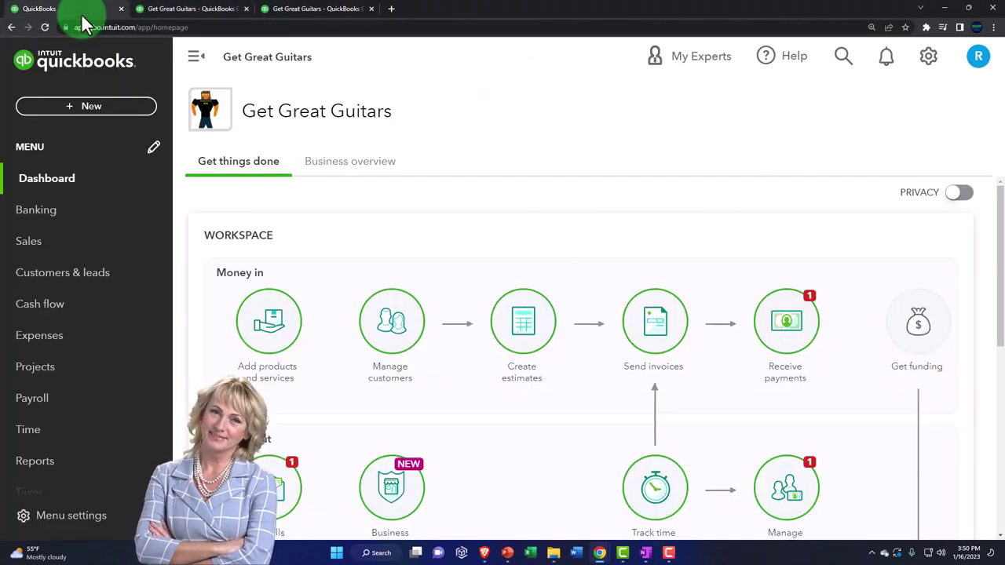
click(113, 105)
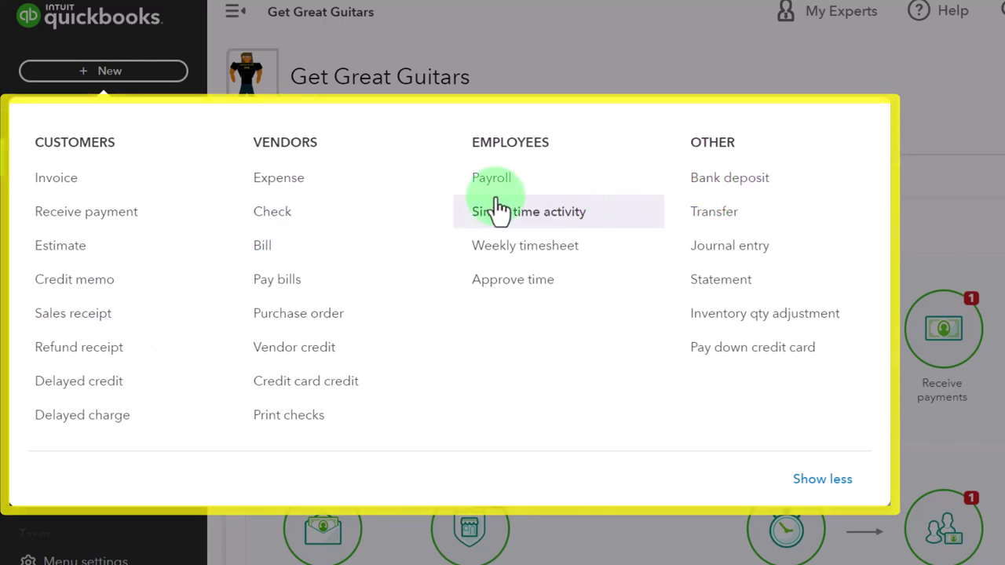
click(730, 178)
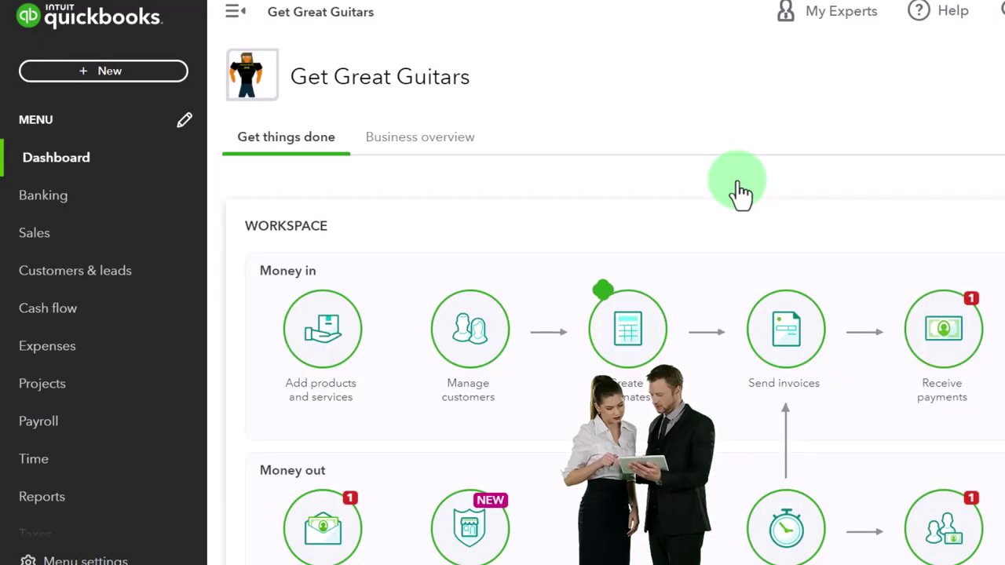
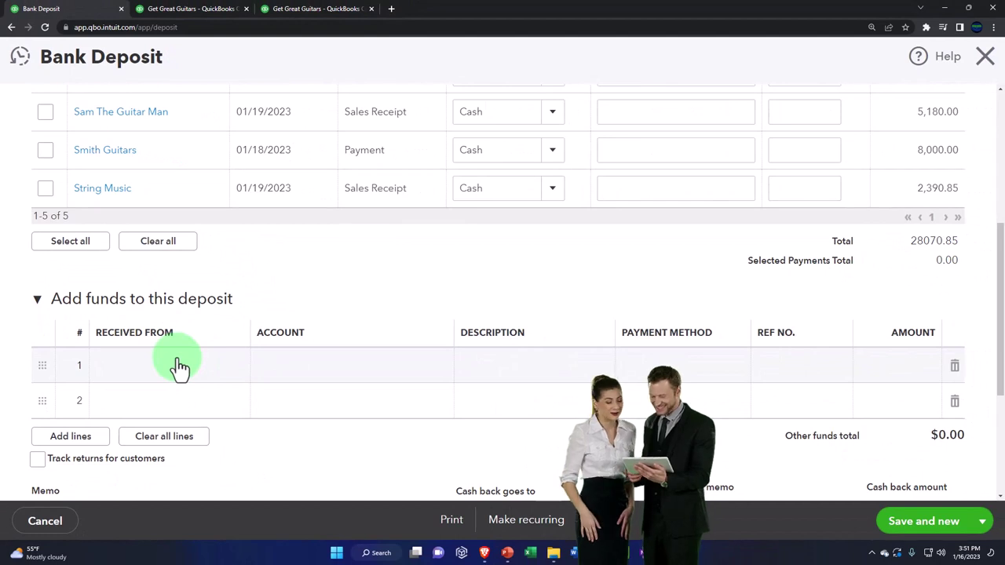
- Examine the Bank Deposit form's list of undeposited payments and the lines for adding other funds to the deposit
scroll(179, 365, up, 2)
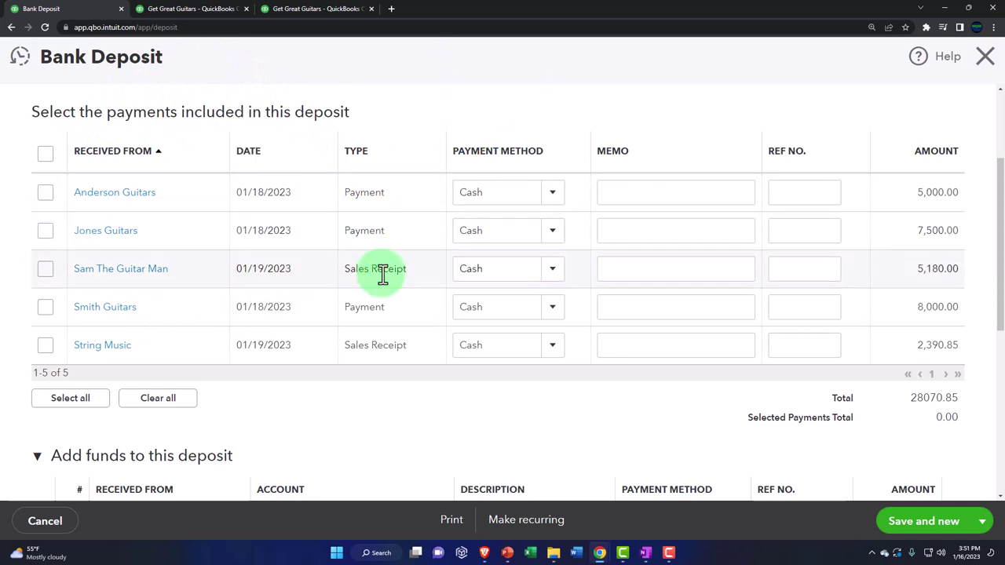
scroll(383, 273, down, 3)
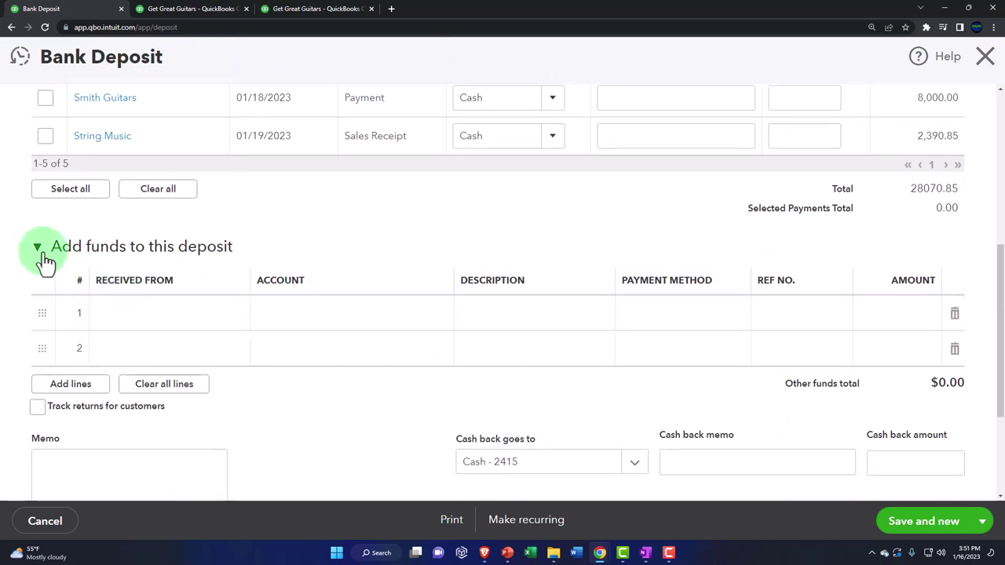
click(120, 299)
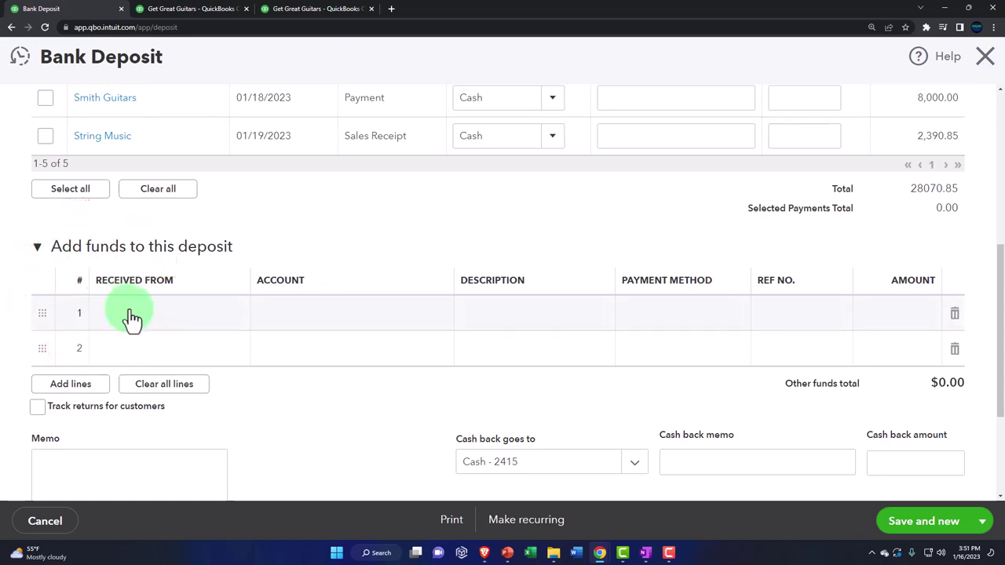
click(302, 324)
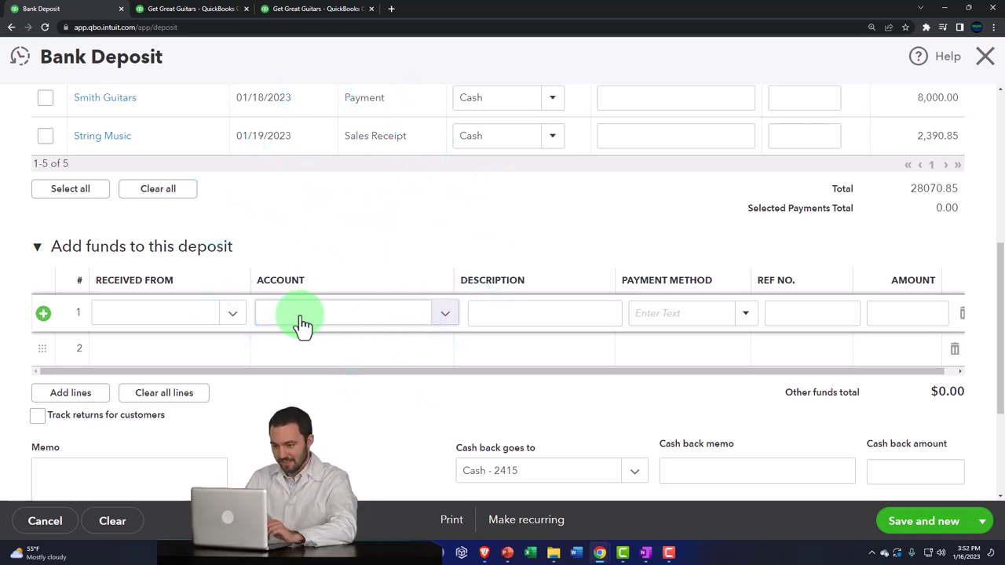
scroll(302, 323, up, 2)
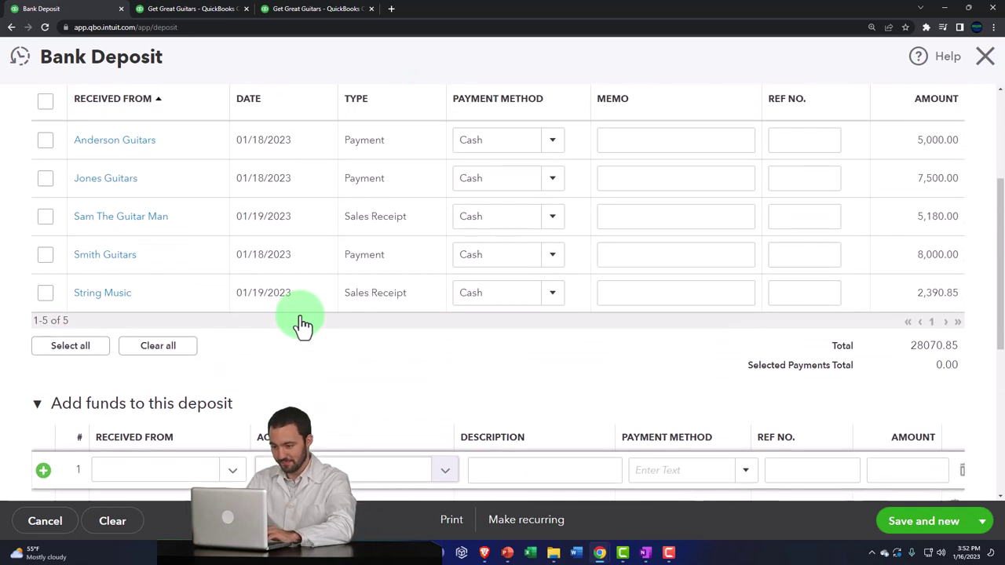
scroll(303, 323, up, 1)
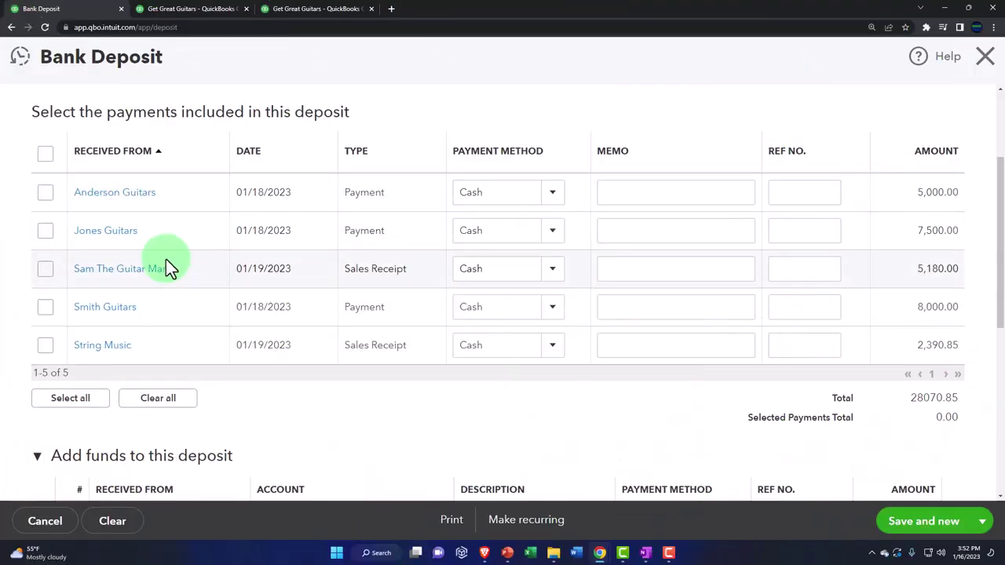
- Include the two 01/19/2023 sales receipts, 5,180.00 and 2,390.85, in the bank deposit, and save and close it
click(44, 267)
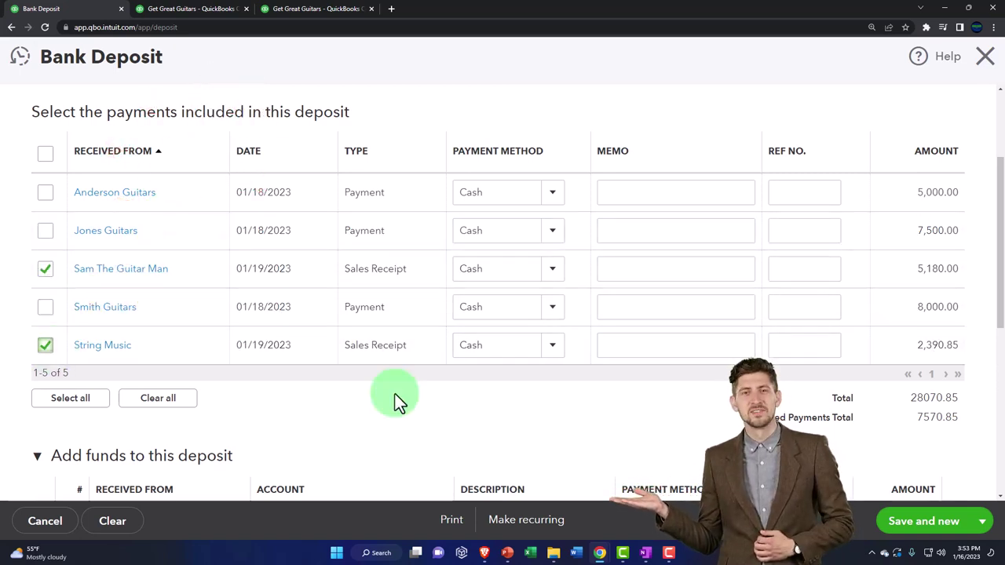
scroll(405, 396, down, 2)
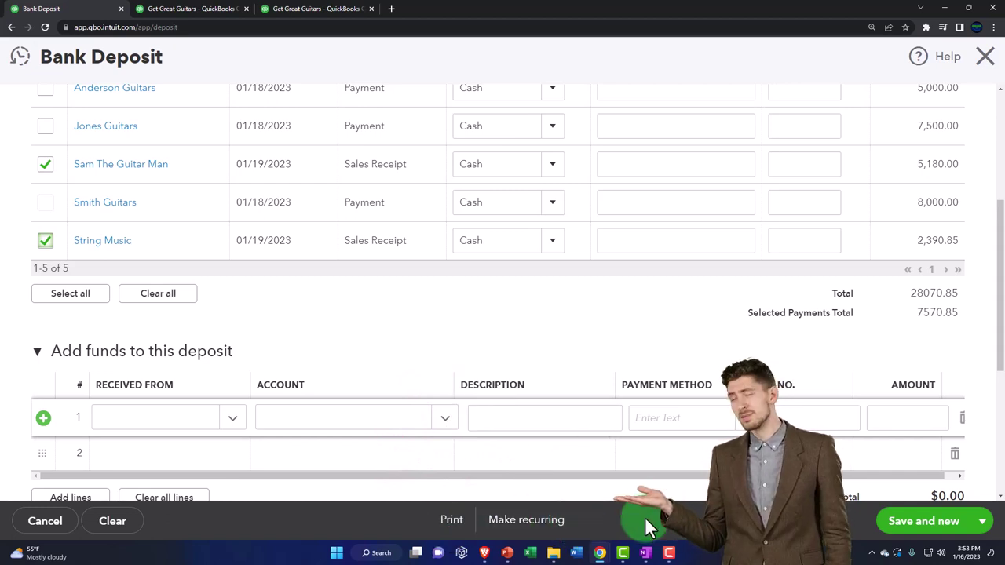
click(981, 525)
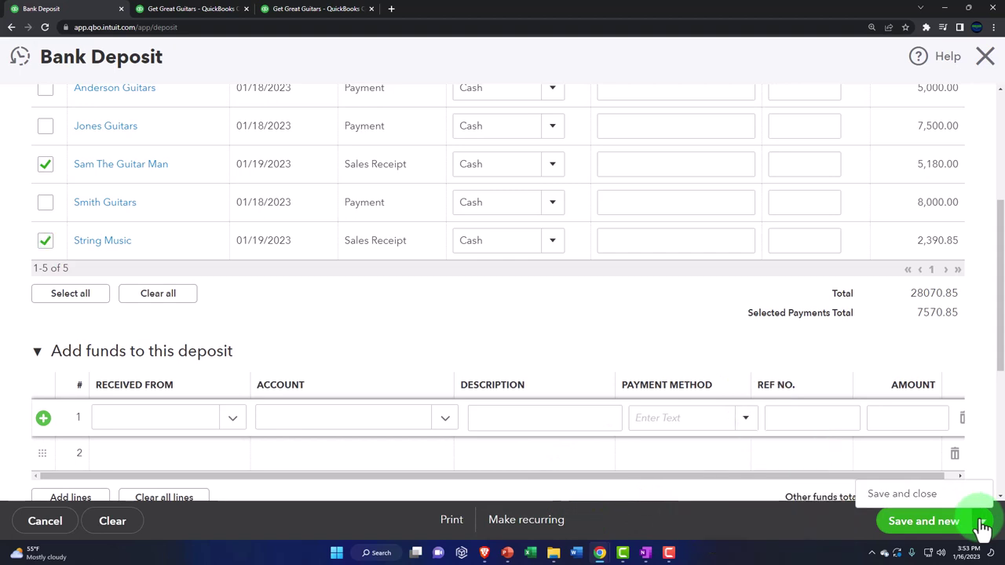
click(939, 494)
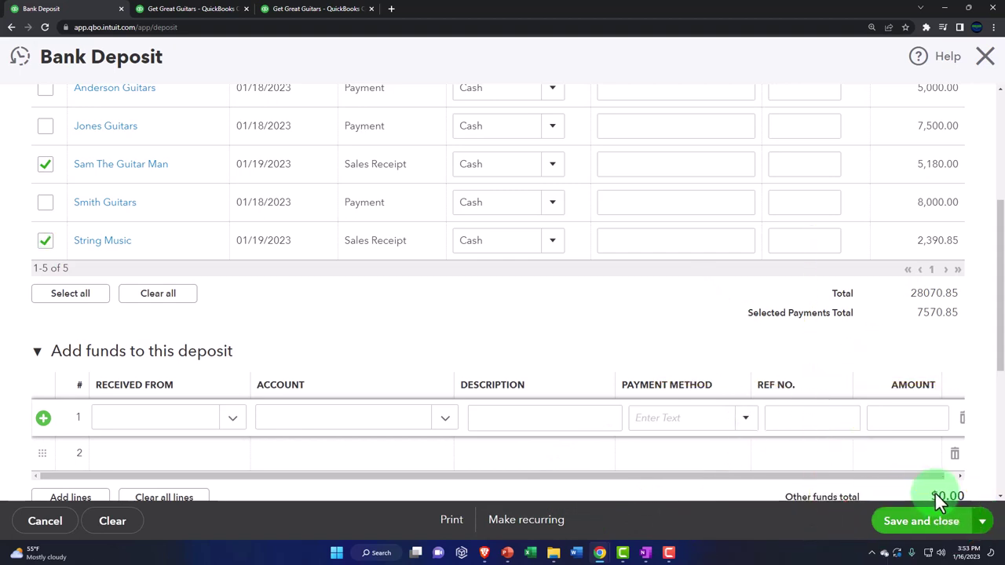
- Rerun the 2023 Balance Sheet in its browser tab and open the transaction detail behind Cash - 2415
click(206, 9)
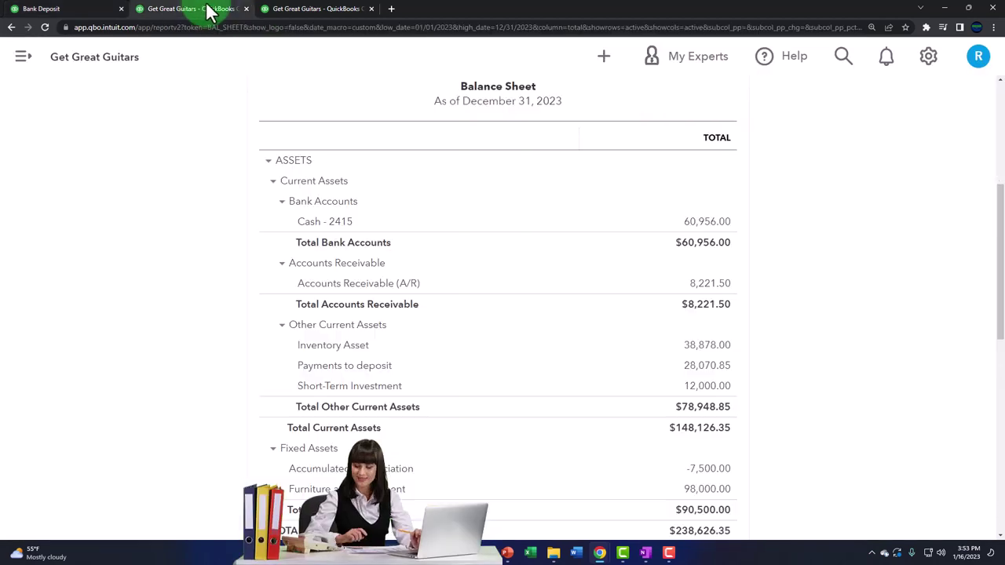
scroll(236, 118, up, 3)
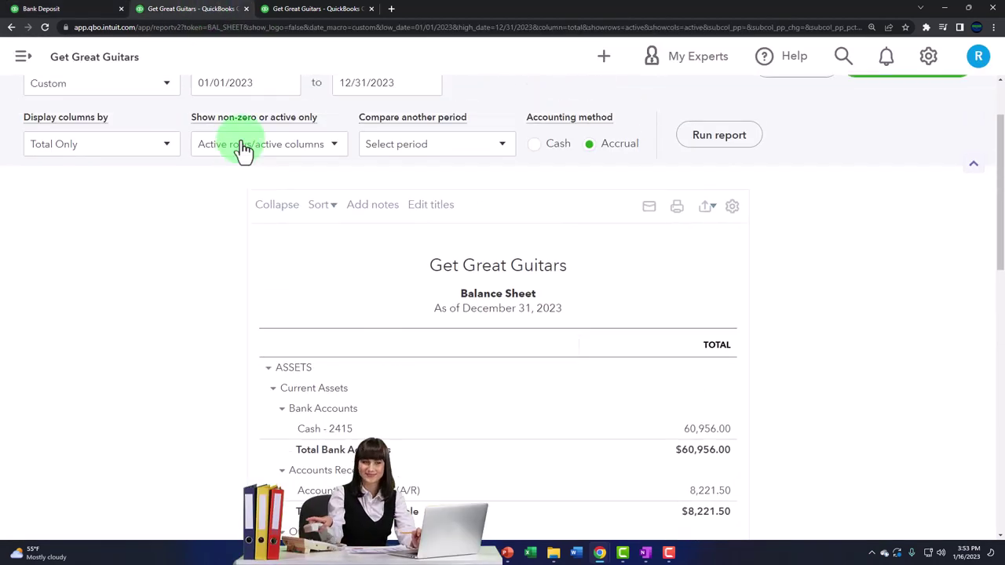
click(714, 137)
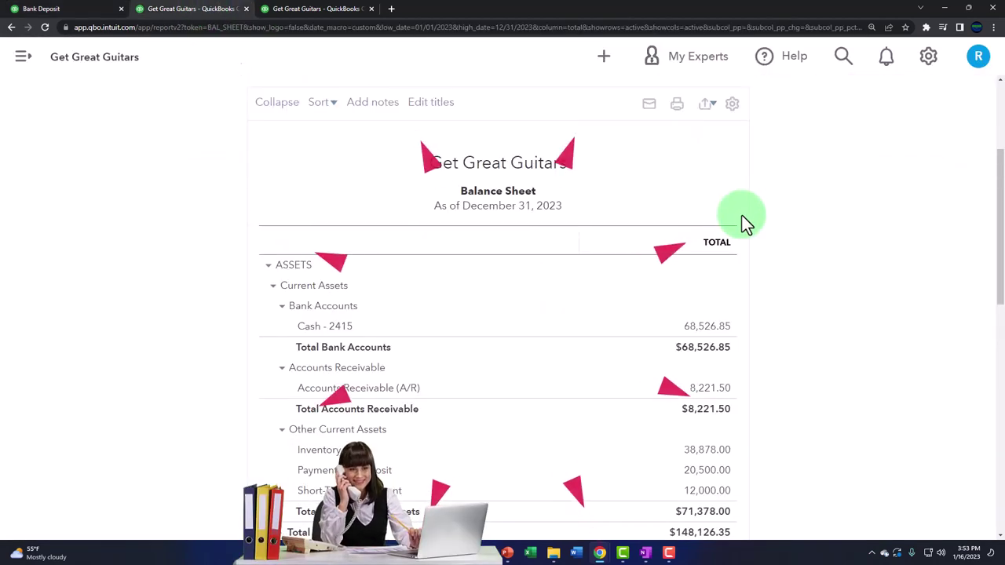
click(714, 328)
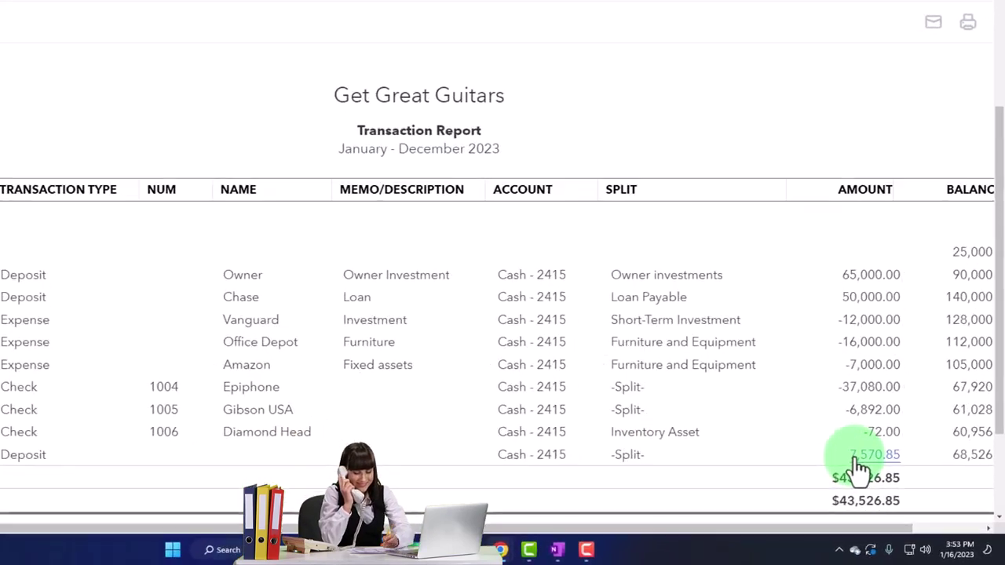
- Examine the Cash - 2415 transactions and compare the new deposit with the sales receipt and payment flow in OneNote's flowchart
key(ctrl+plus)
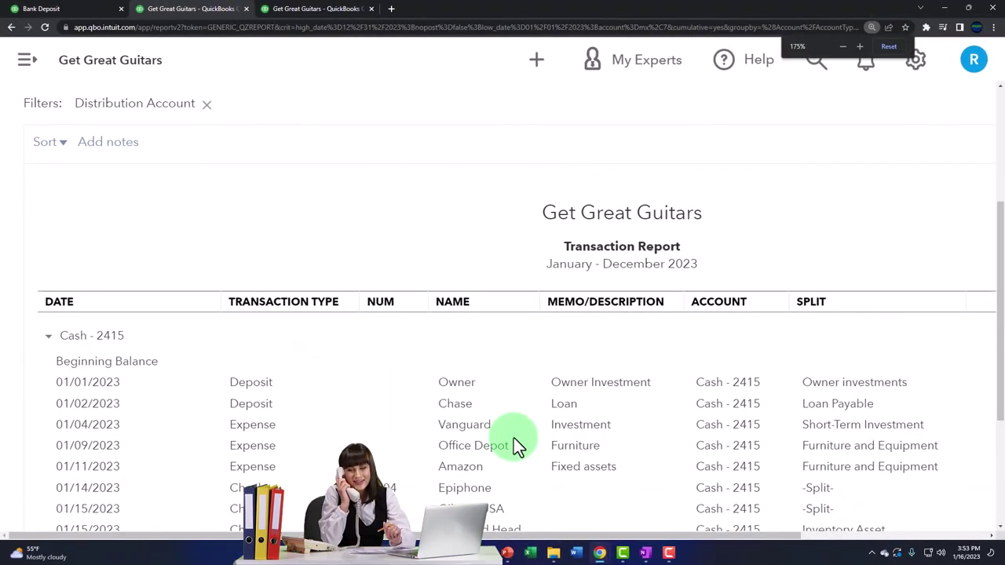
scroll(326, 425, down, 3)
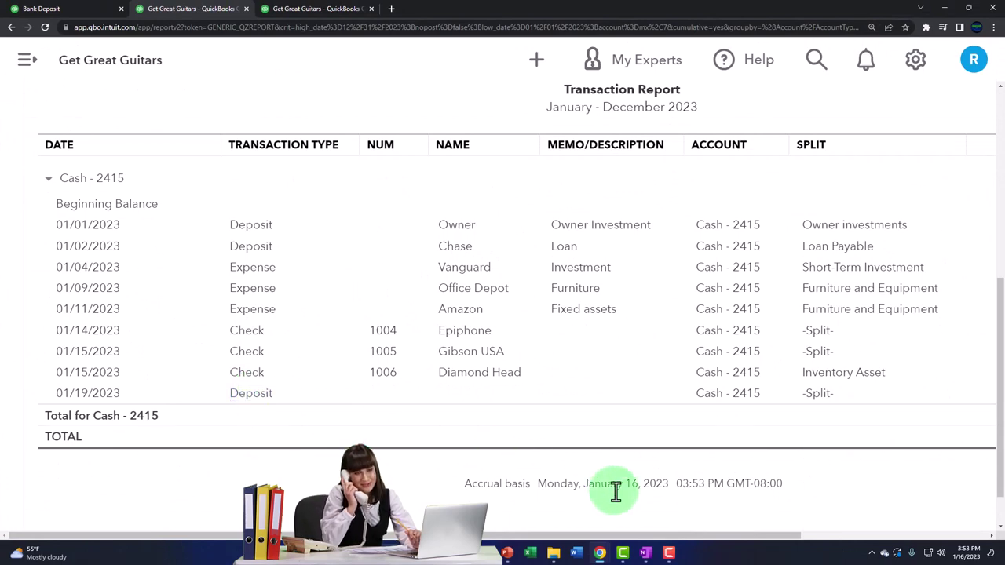
click(646, 553)
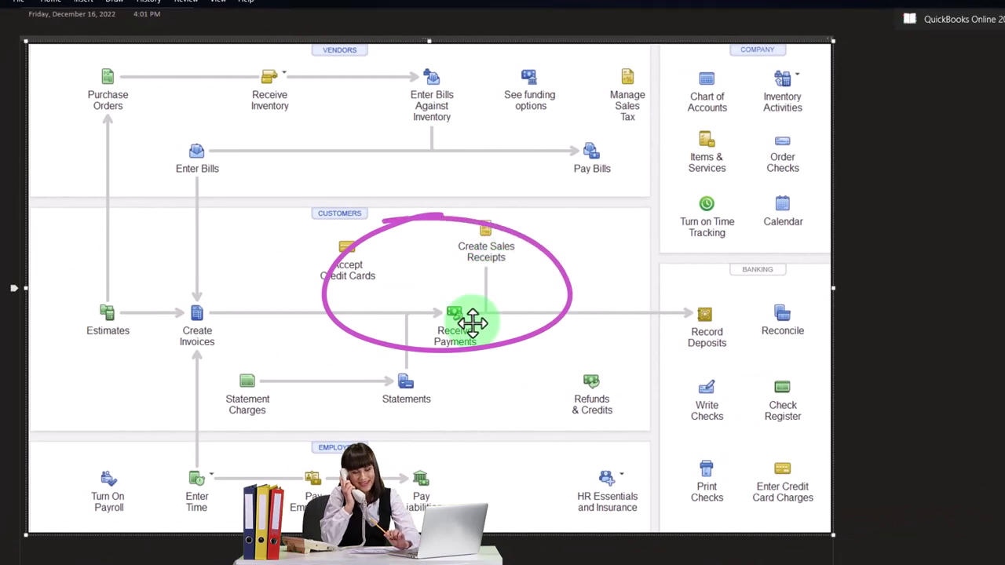
click(938, 24)
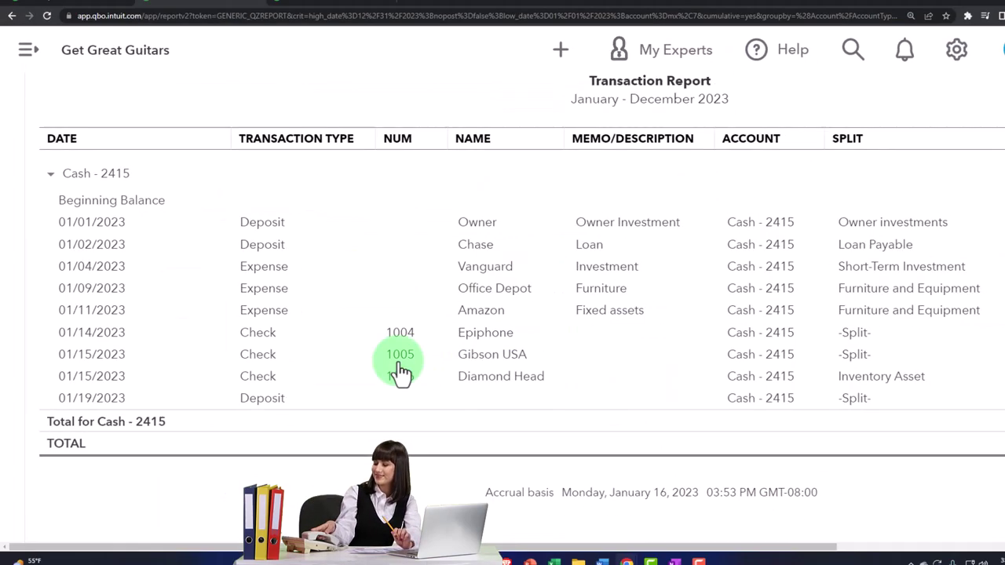
key(ctrl+minus)
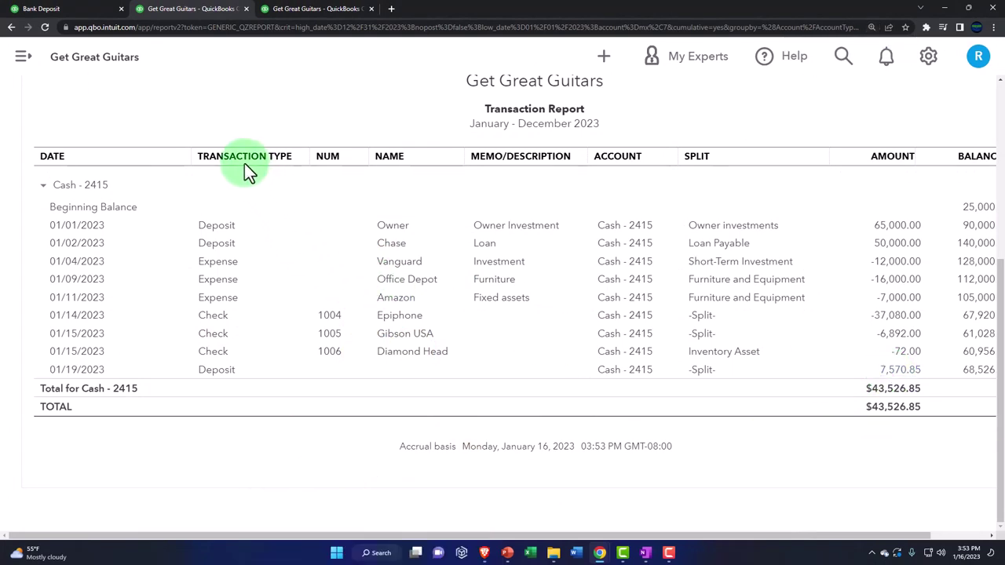
- Customize the Cash - 2415 Transaction Report to filter by the Deposit transaction type and run it
scroll(384, 397, up, 2)
scroll(386, 395, up, 2)
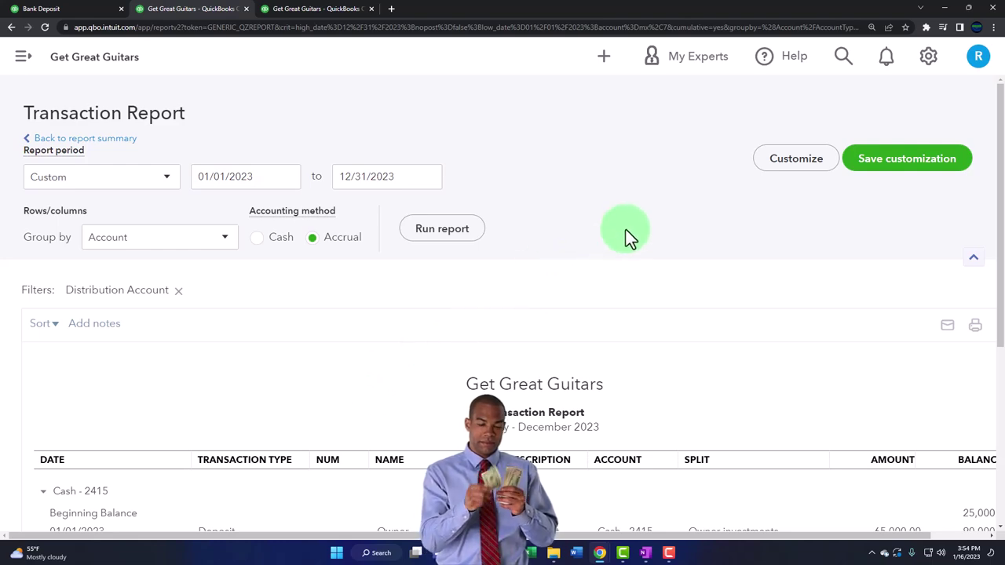
click(772, 160)
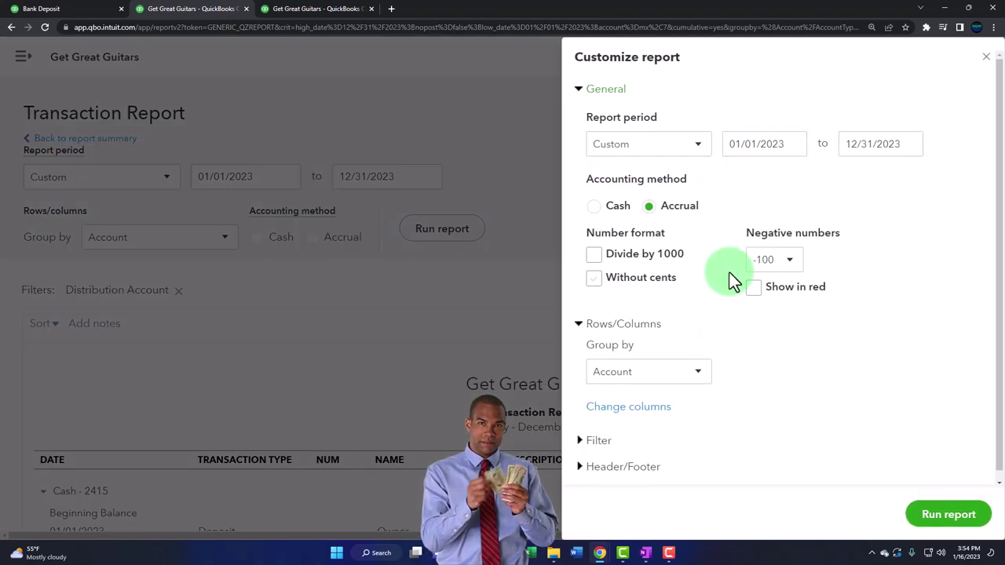
scroll(707, 330, down, 1)
scroll(599, 414, down, 3)
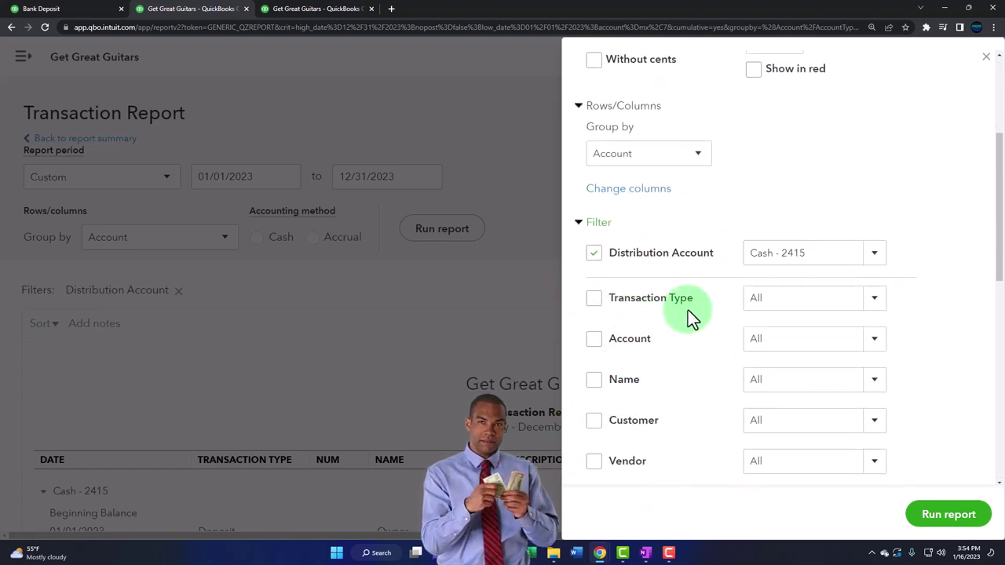
click(873, 306)
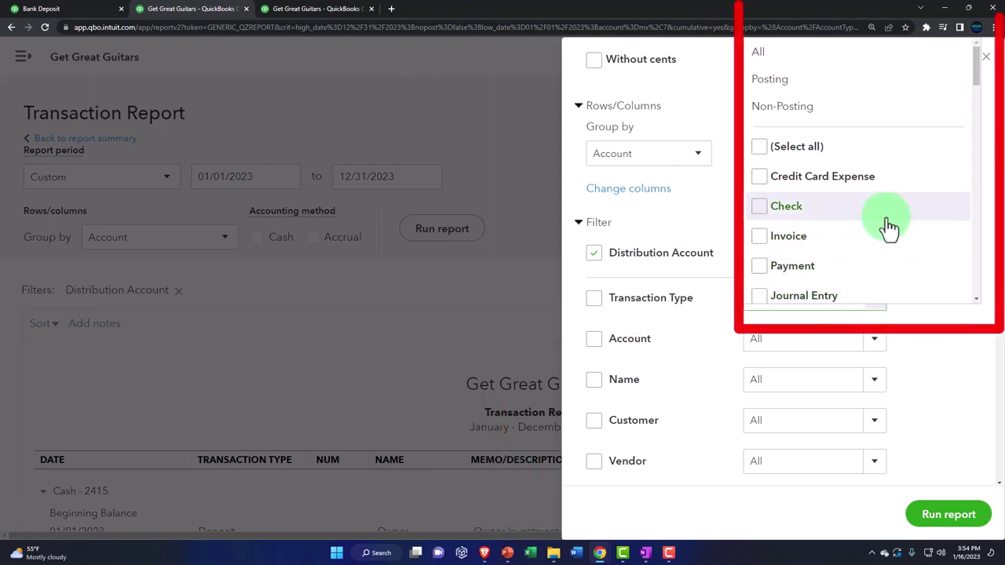
scroll(889, 227, down, 3)
scroll(888, 226, down, 3)
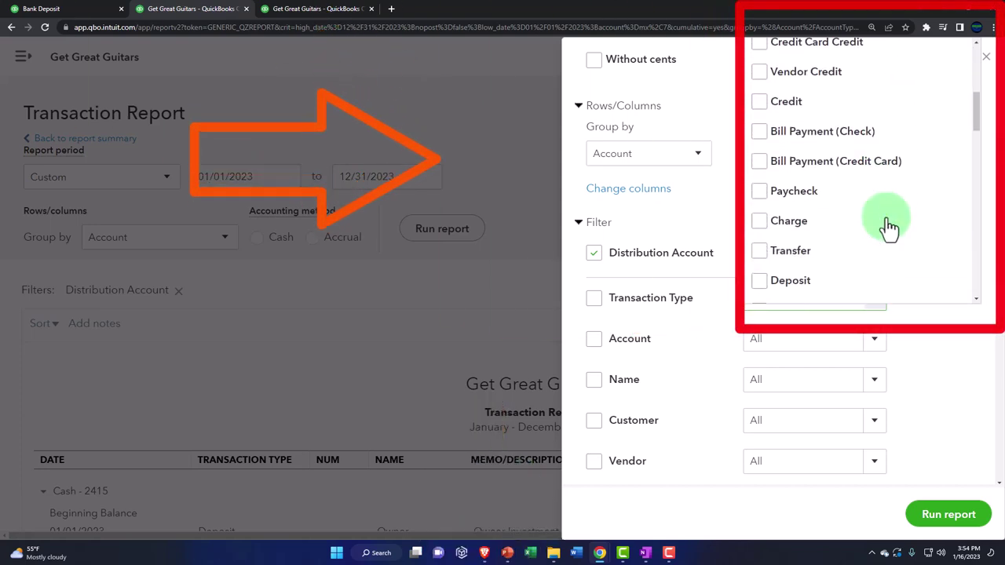
click(762, 229)
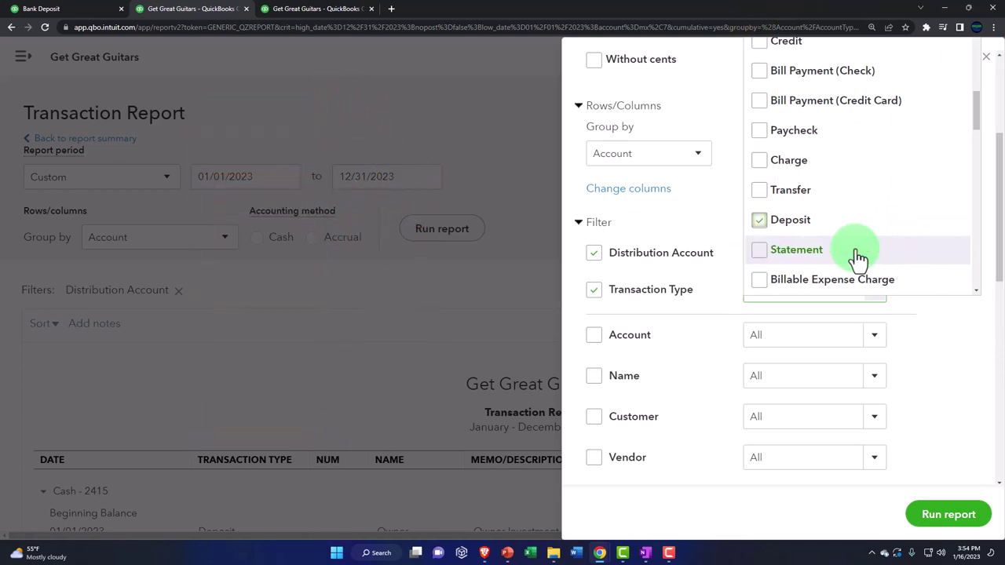
scroll(858, 257, down, 1)
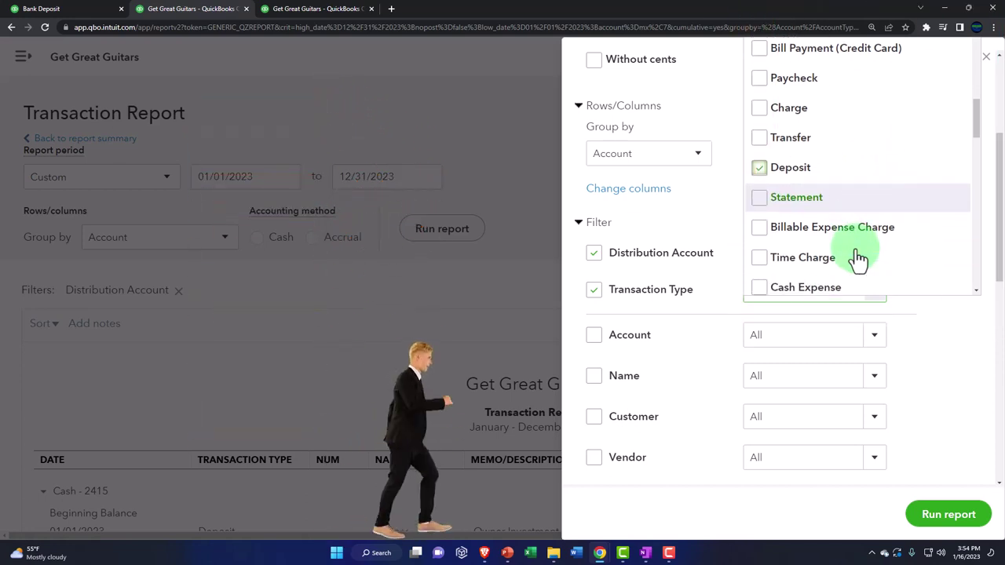
click(949, 387)
click(948, 518)
- Open the 01/19/2023 deposit from the filtered report, review its included payments, close it and return to the Balance Sheet
scroll(728, 453, down, 2)
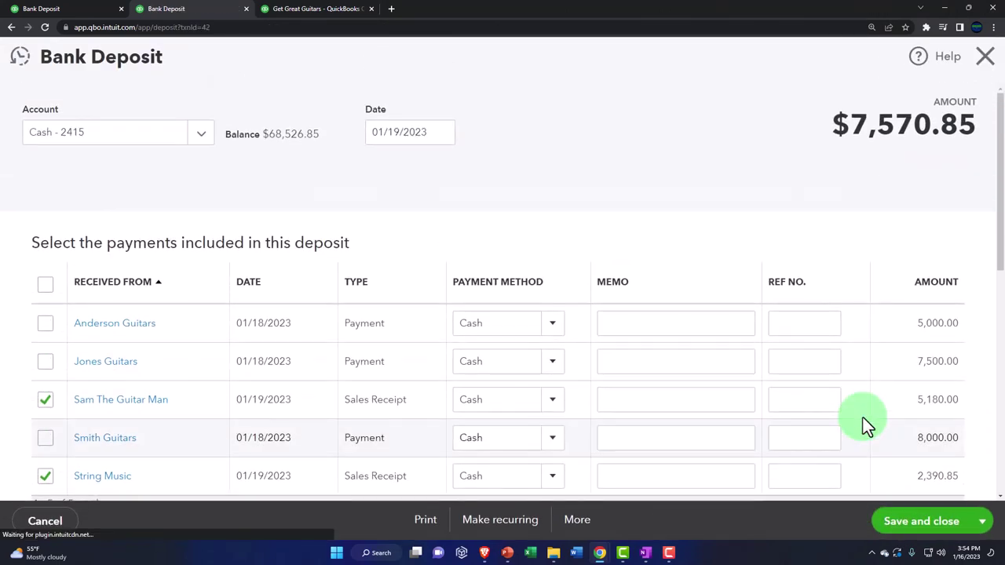
scroll(749, 400, down, 2)
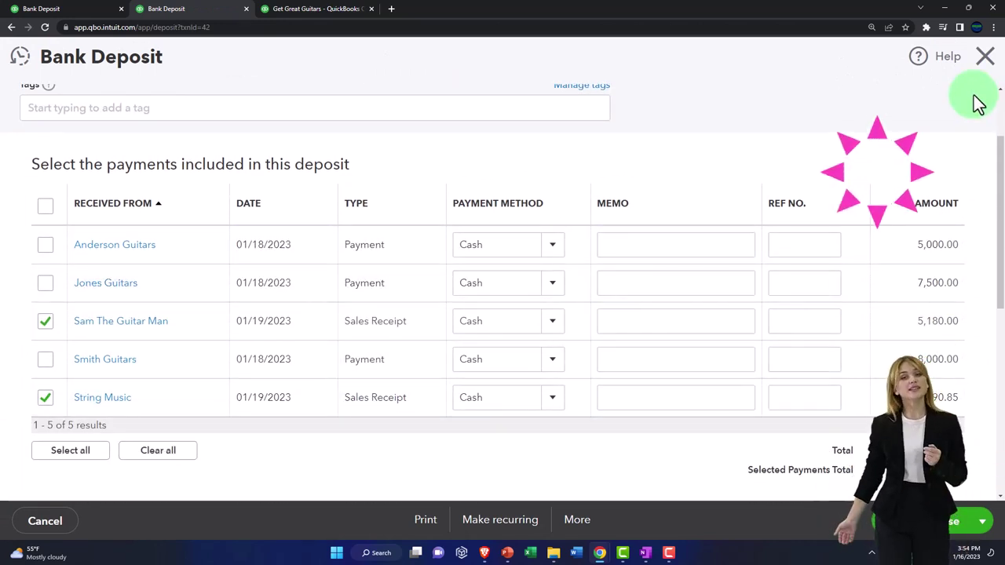
click(986, 67)
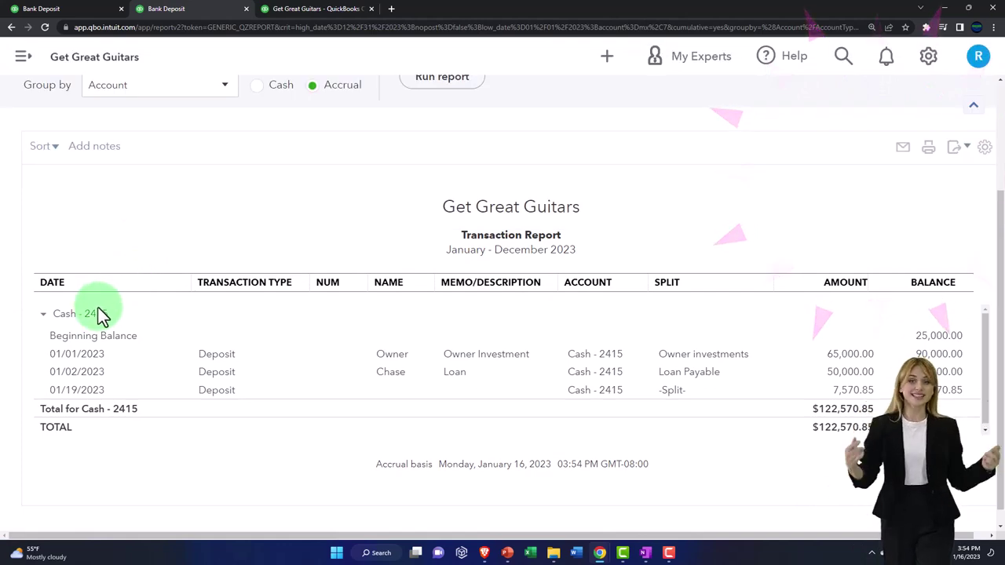
scroll(94, 188, up, 4)
click(99, 138)
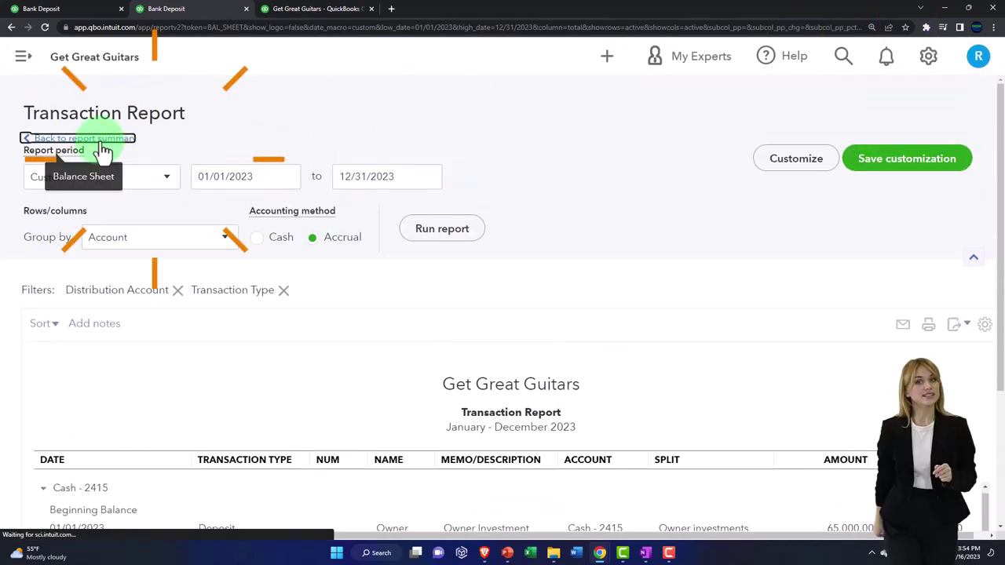
- Locate Payments to deposit under Other Current Assets on the Balance Sheet and open its transaction detail
scroll(304, 395, down, 3)
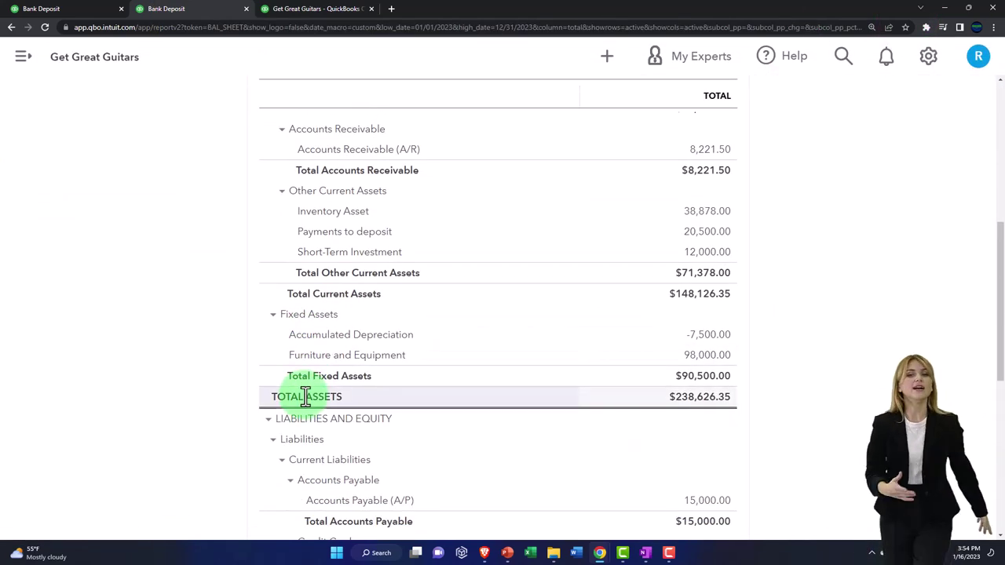
scroll(305, 396, down, 1)
scroll(304, 391, up, 1)
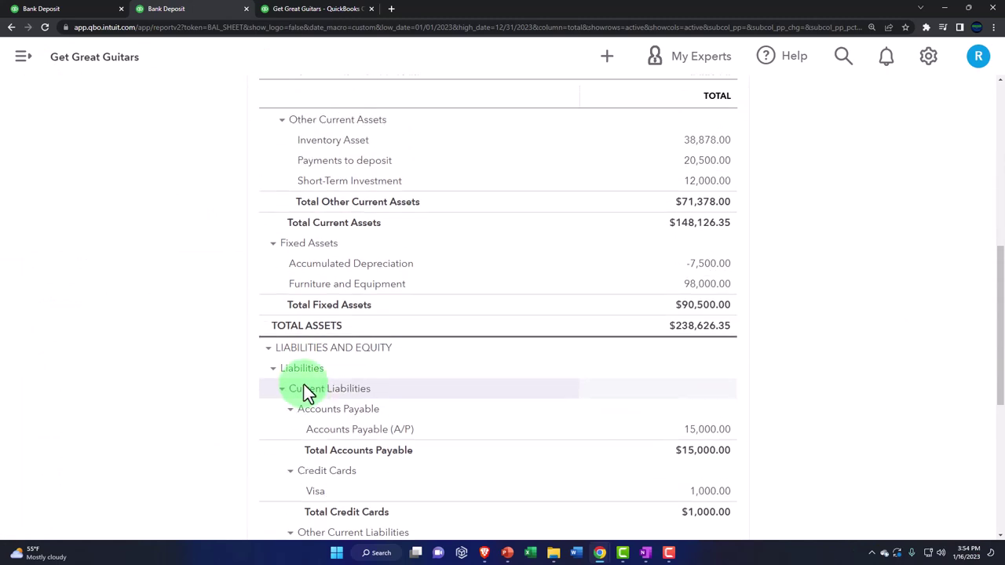
scroll(304, 388, up, 1)
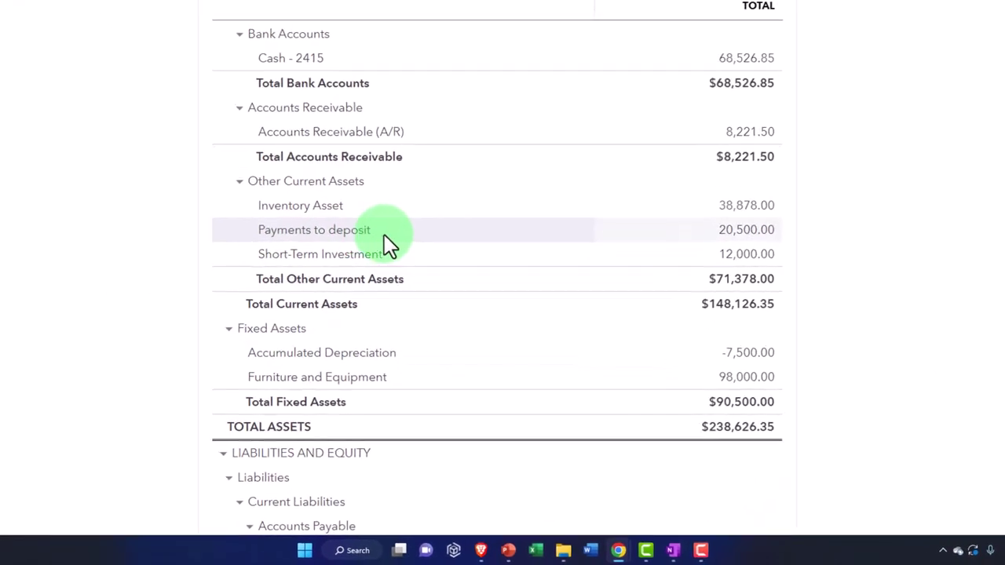
click(734, 224)
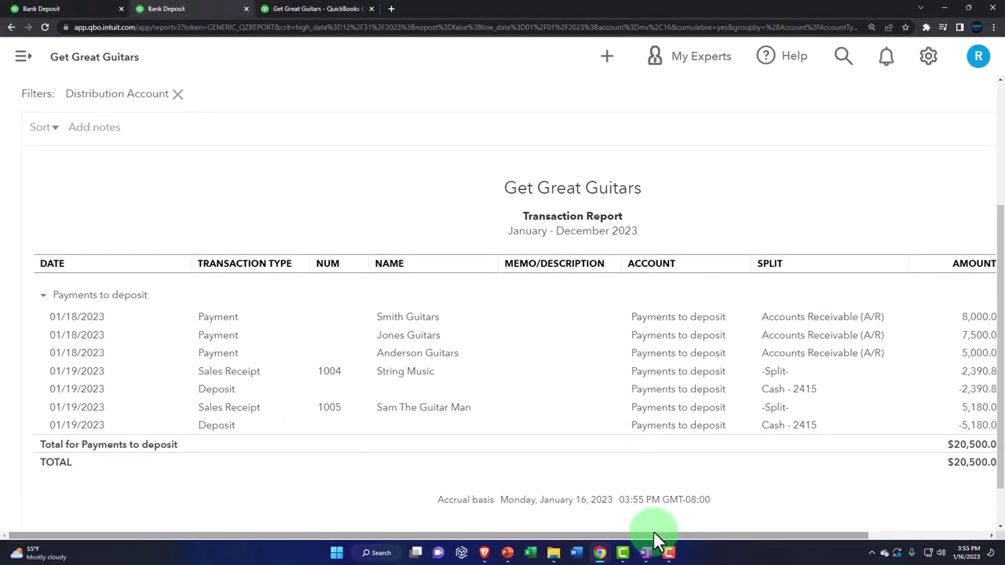
- Review the amounts and balances of the Payments to deposit transactions and return to the Balance Sheet
drag(654, 536, 714, 539)
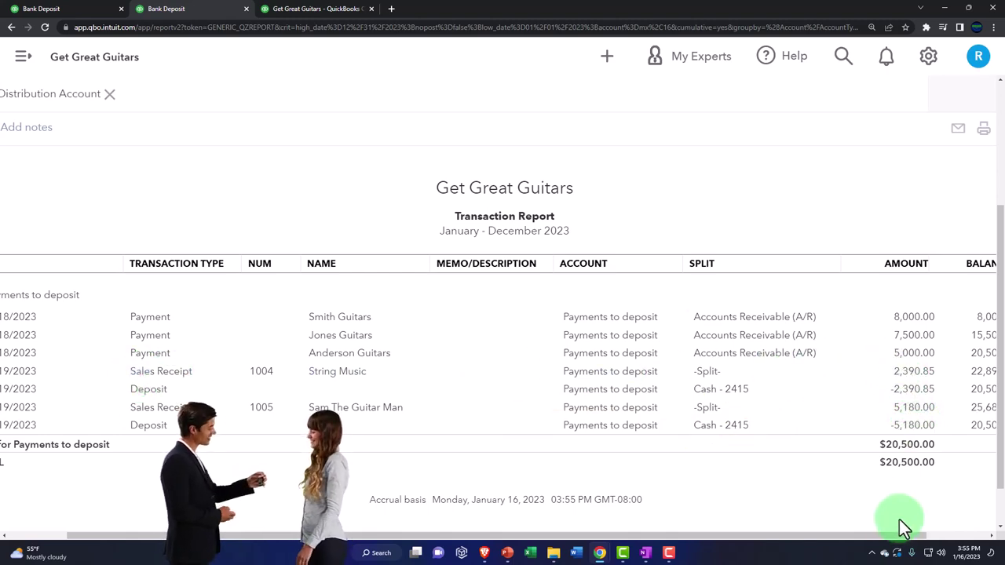
drag(897, 545, 763, 545)
scroll(144, 410, up, 3)
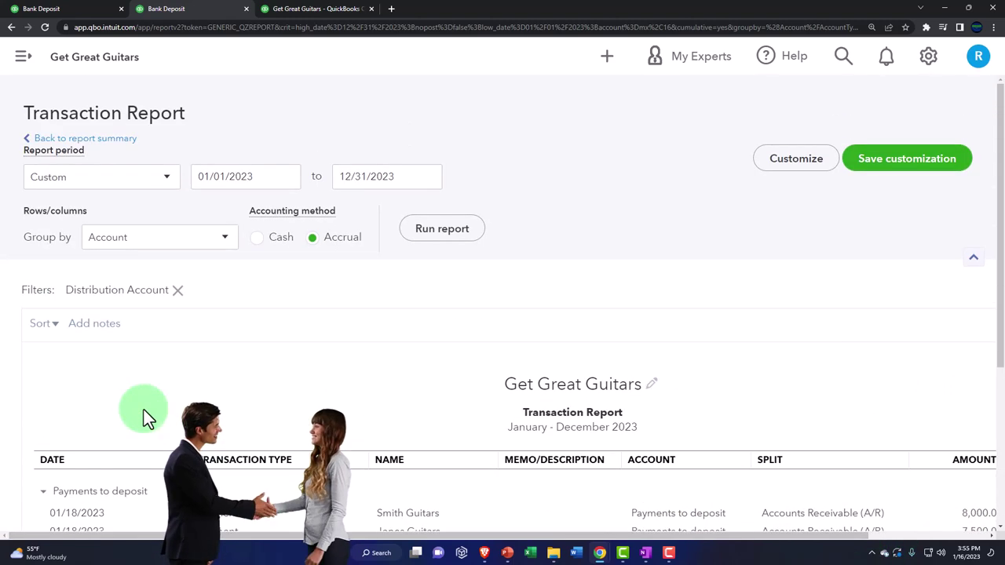
click(116, 151)
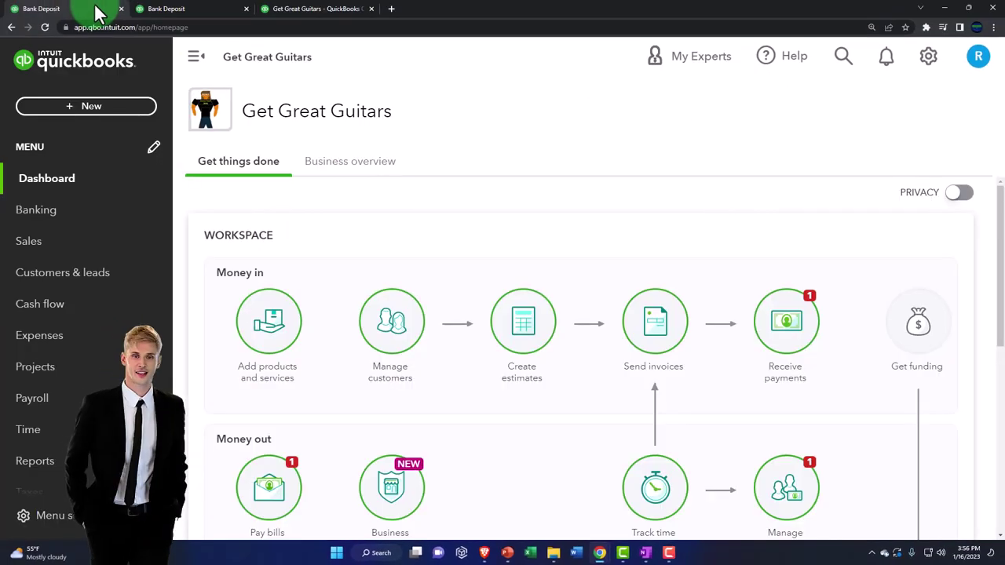
- Record a bank deposit into Cash - 2415 dated 01/21/2023 that includes all three listed customer payments, and save and close it
click(88, 105)
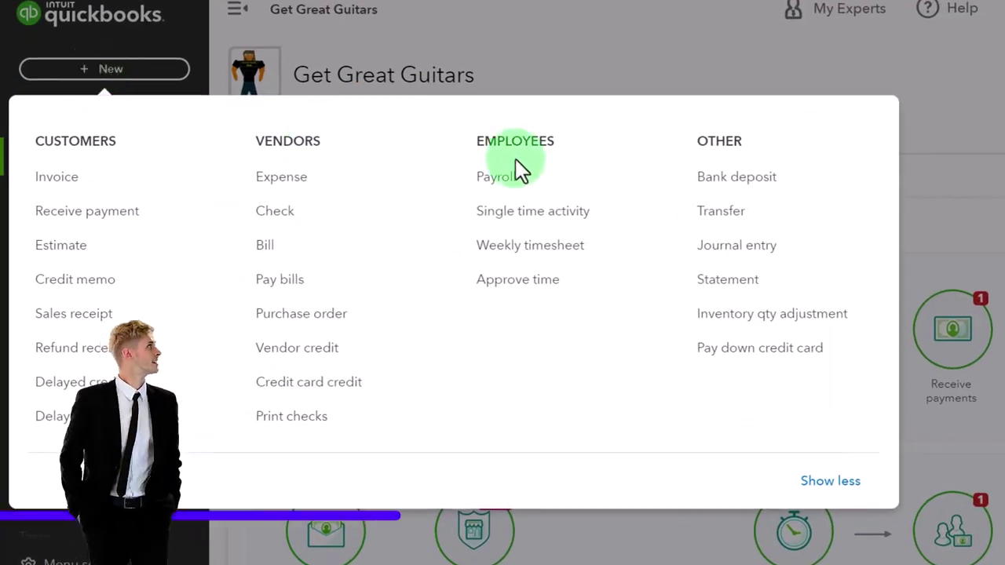
click(730, 179)
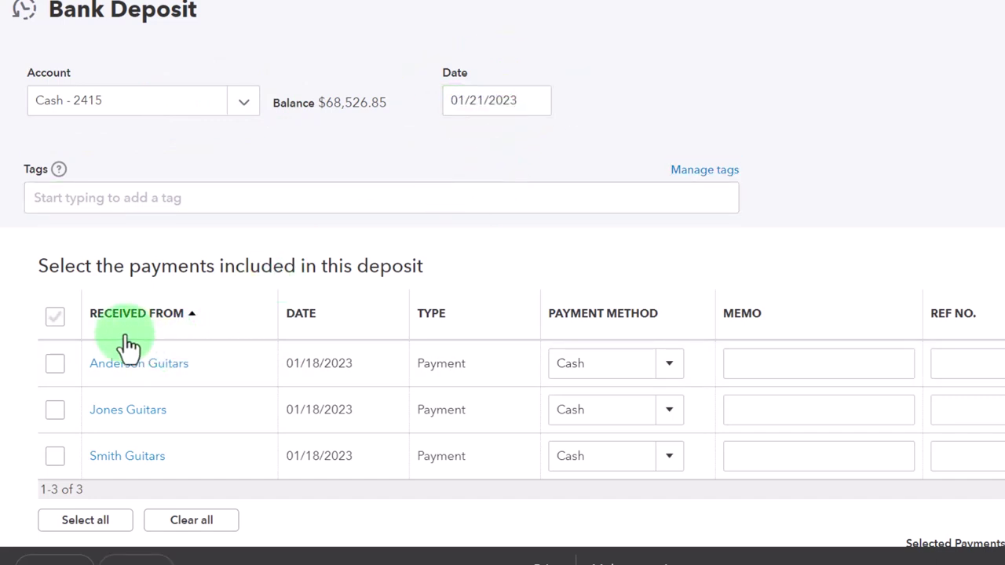
click(58, 319)
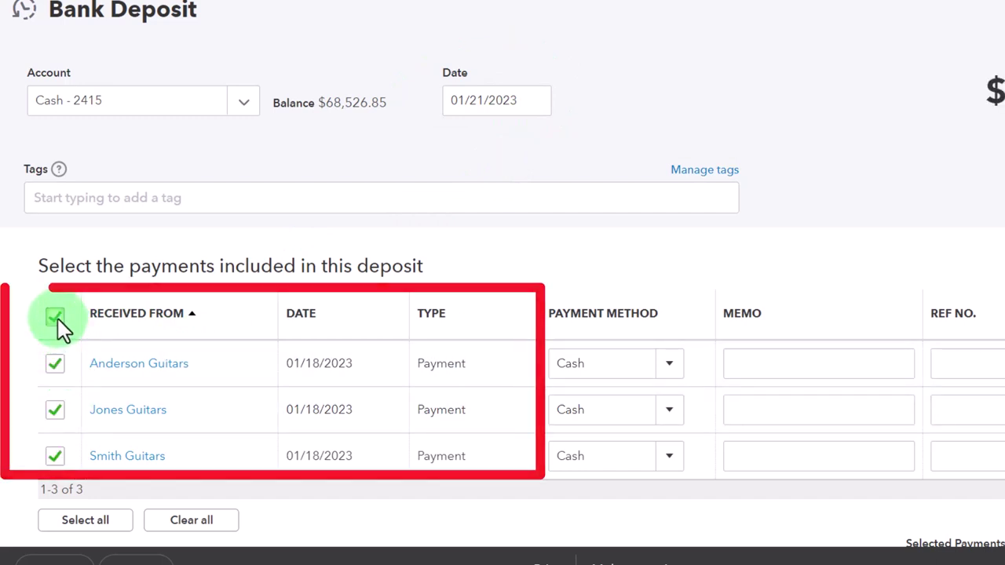
click(440, 376)
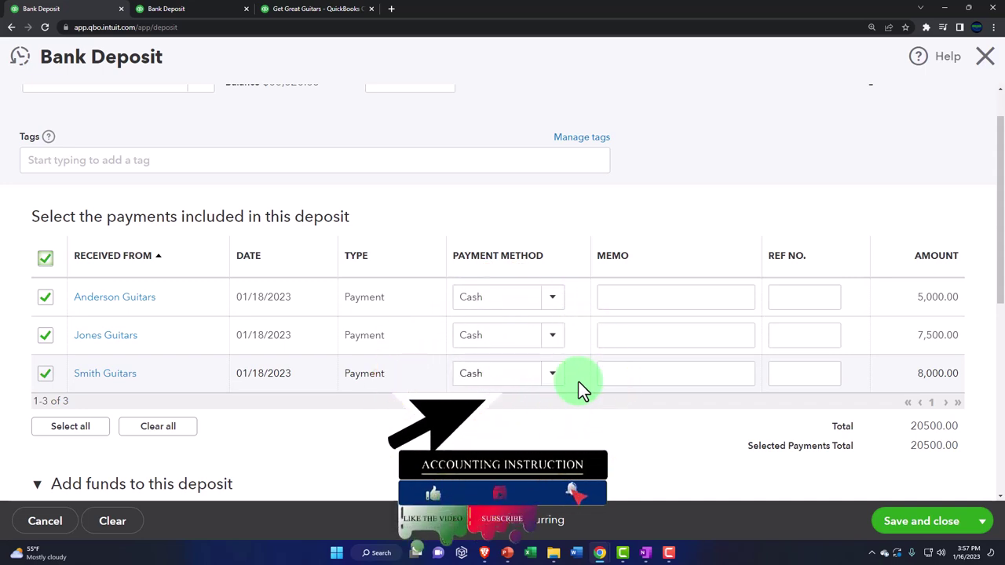
scroll(578, 381, down, 1)
scroll(579, 383, down, 1)
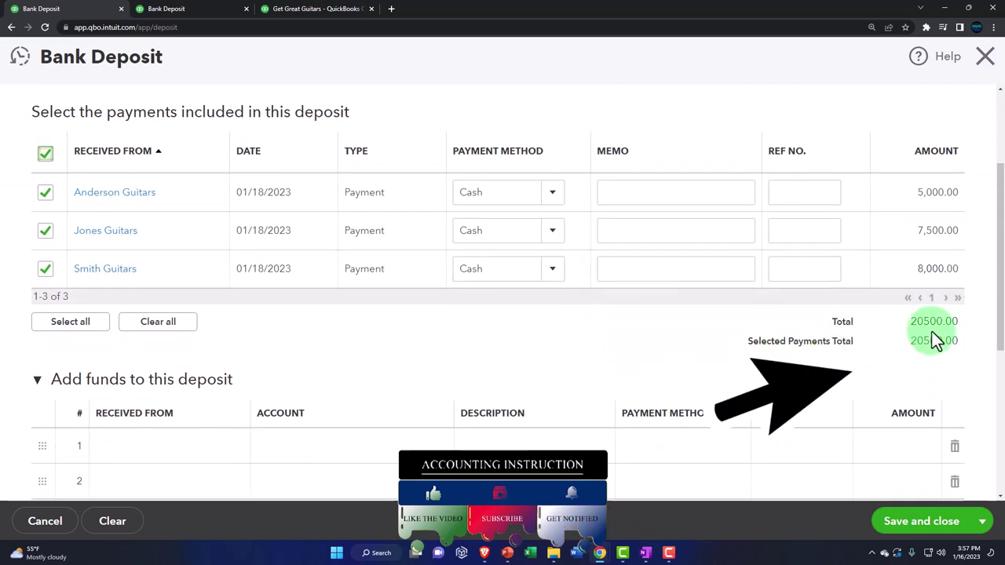
scroll(904, 353, up, 3)
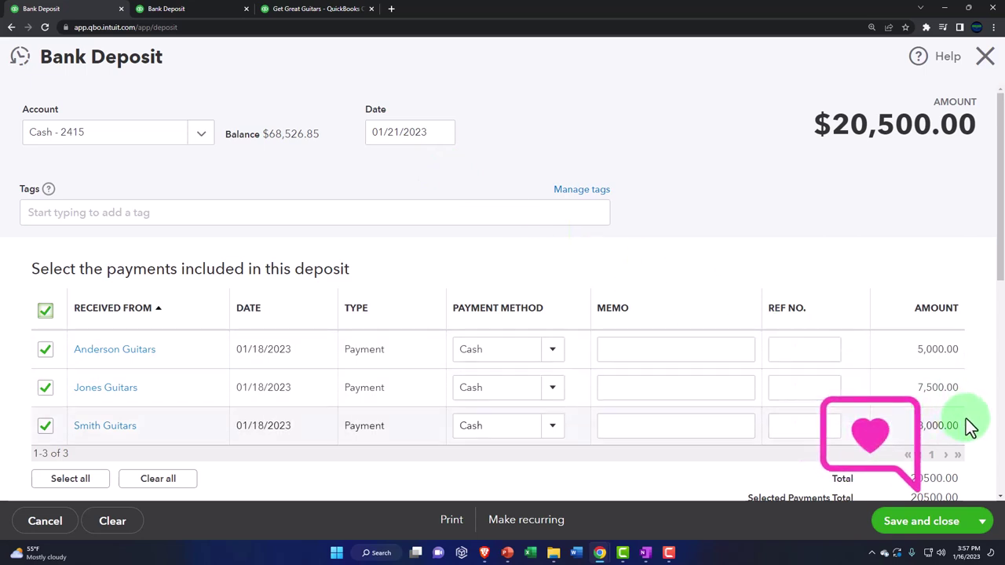
click(949, 532)
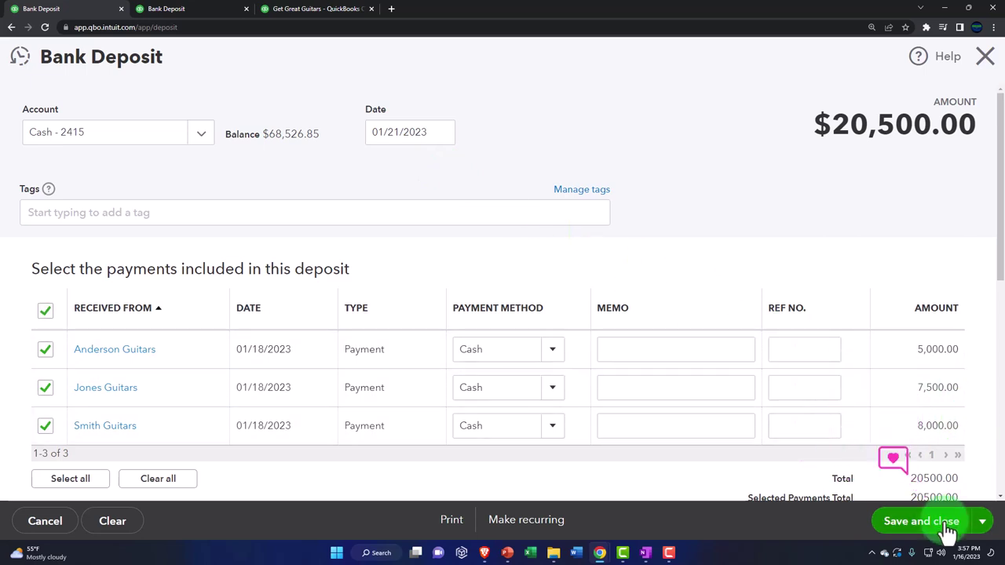
- Rerun the 2023 Balance Sheet in its browser tab and open the transaction detail behind Cash - 2415
click(204, 9)
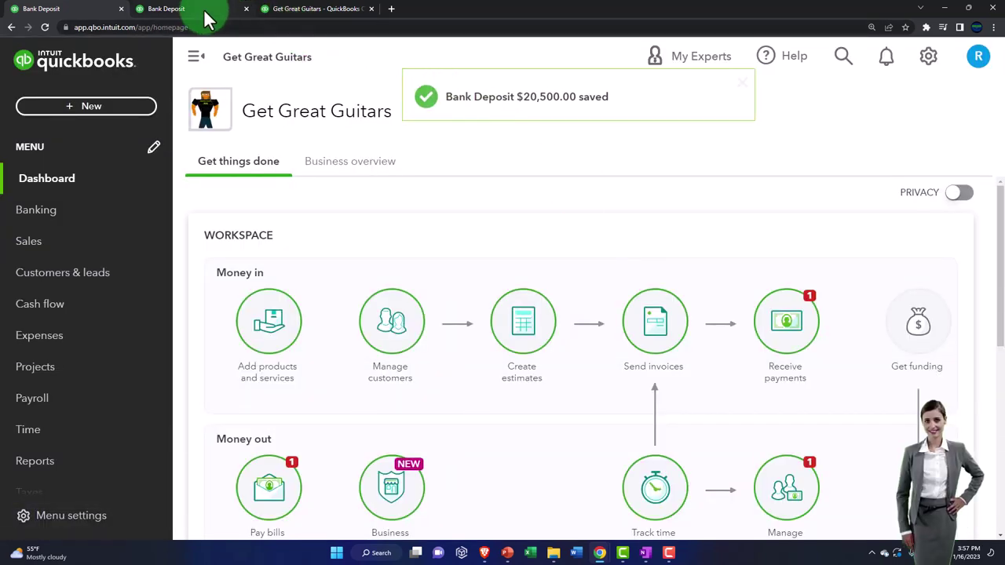
scroll(234, 262, up, 5)
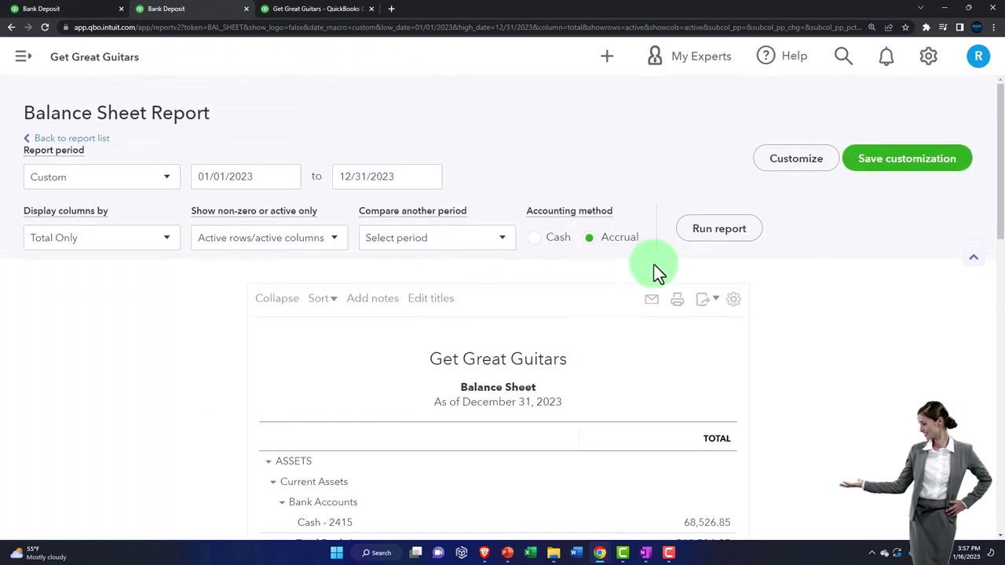
click(710, 217)
scroll(795, 327, down, 2)
key(ctrl+plus)
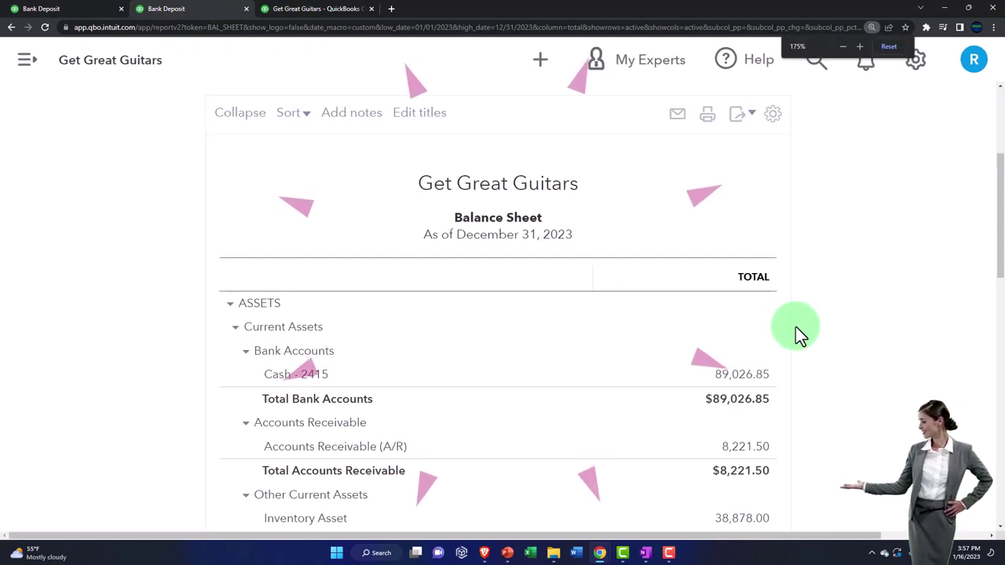
scroll(794, 334, down, 1)
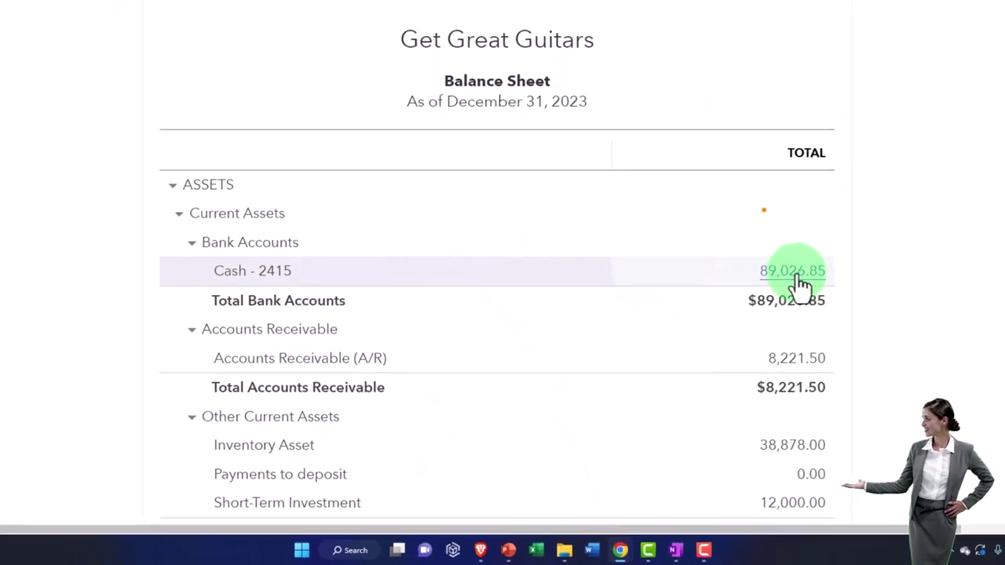
click(749, 321)
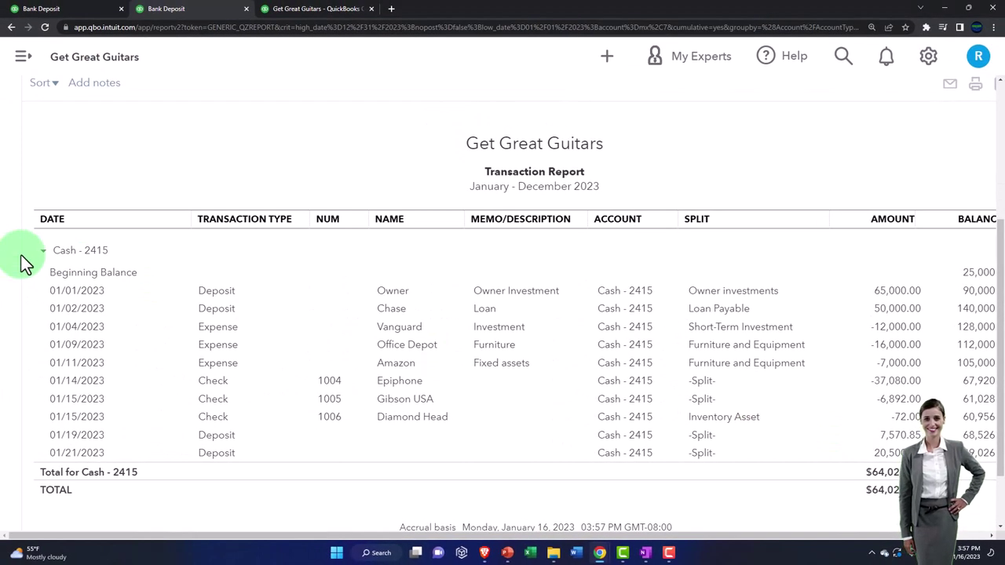
- Return to the Balance Sheet and examine the Payments to deposit balance alongside cash
scroll(23, 263, up, 3)
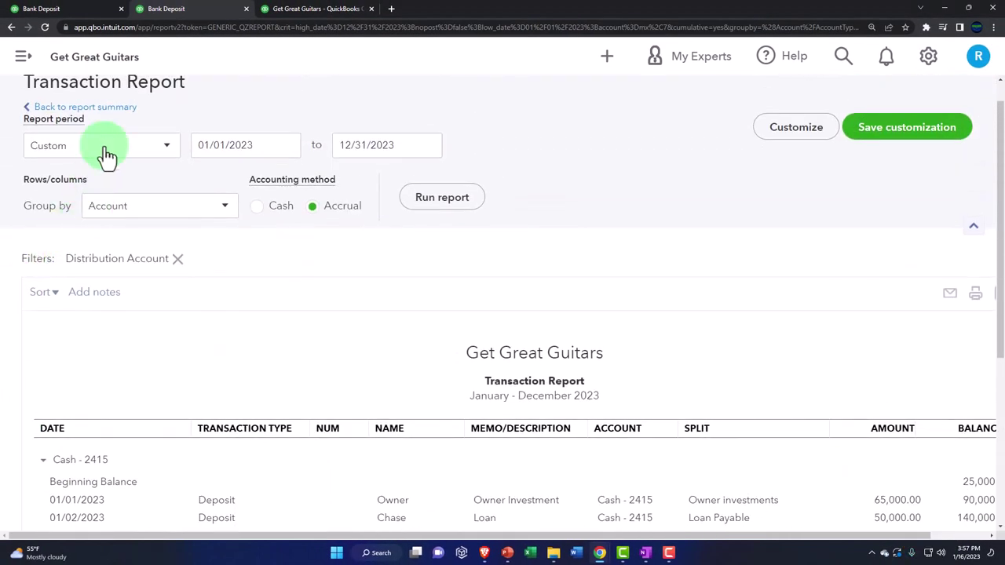
click(112, 111)
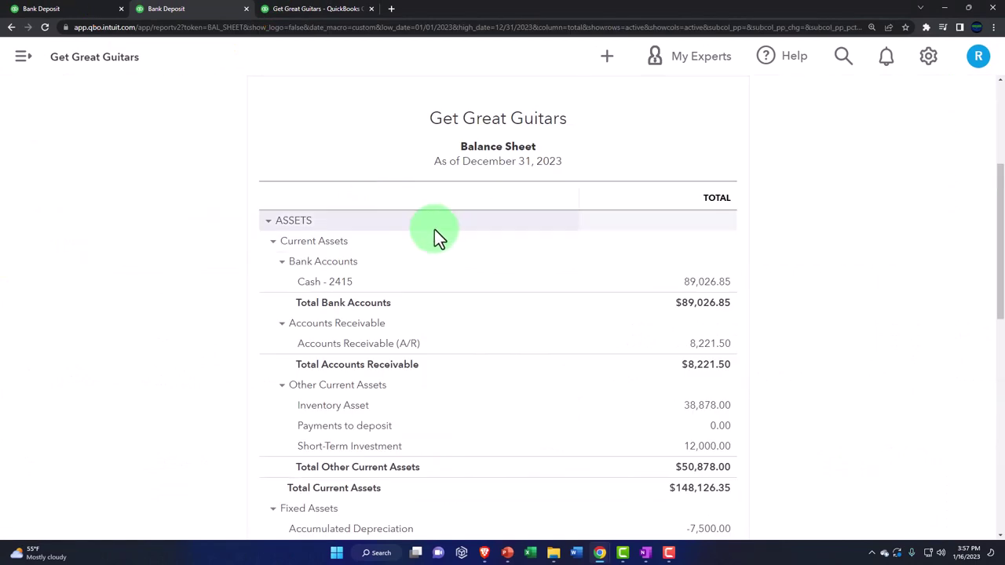
scroll(434, 232, down, 1)
scroll(434, 230, down, 2)
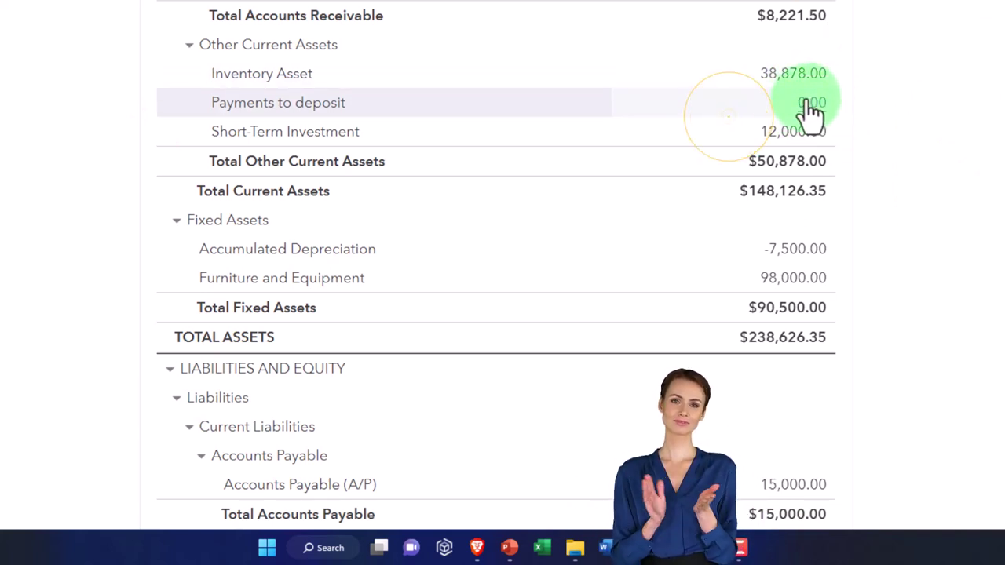
scroll(668, 177, up, 5)
scroll(667, 177, up, 2)
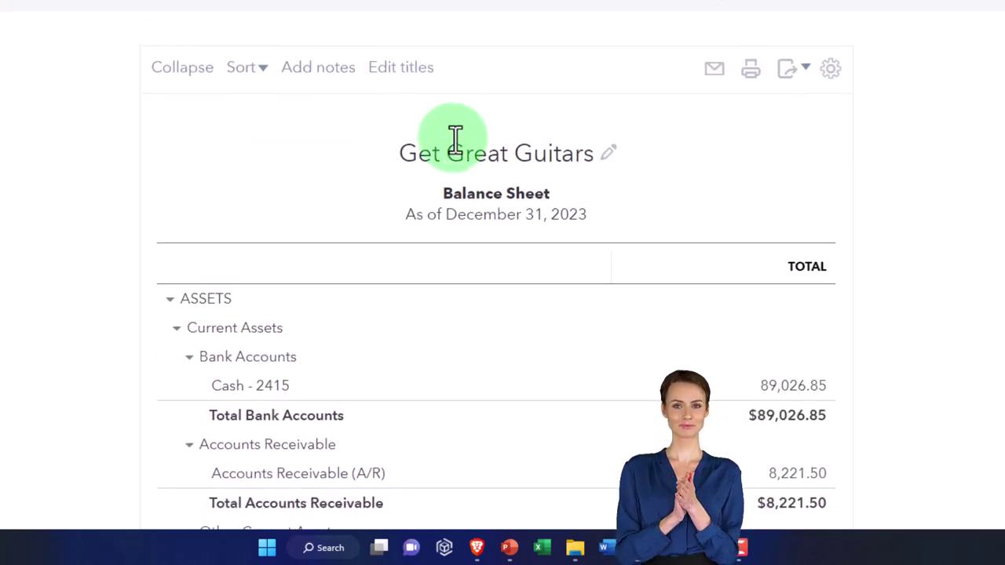
scroll(389, 151, up, 1)
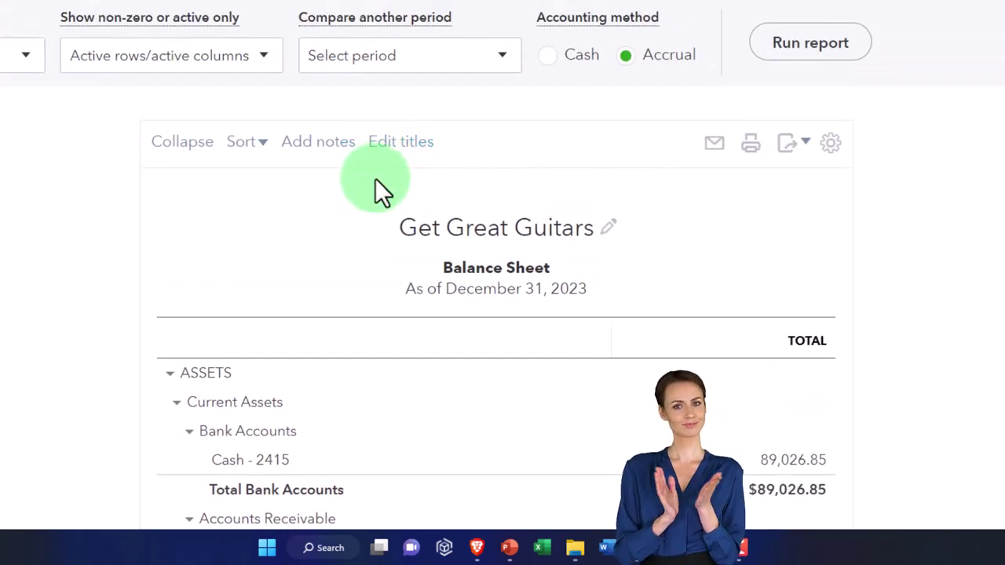
- Set the Balance Sheet to show only non-zero rows, rerun it and check the Other Current Assets section
click(263, 55)
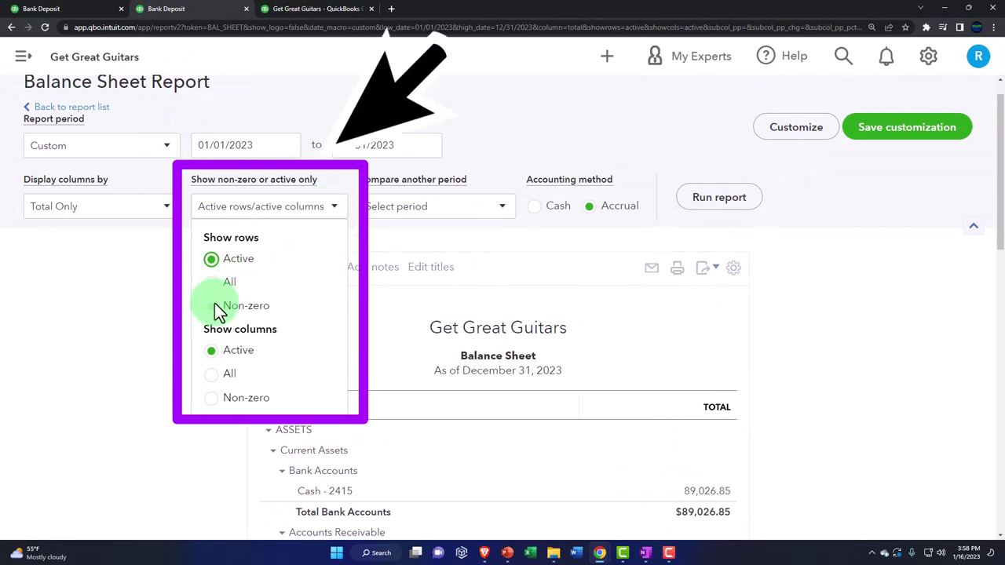
click(213, 307)
scroll(130, 335, down, 2)
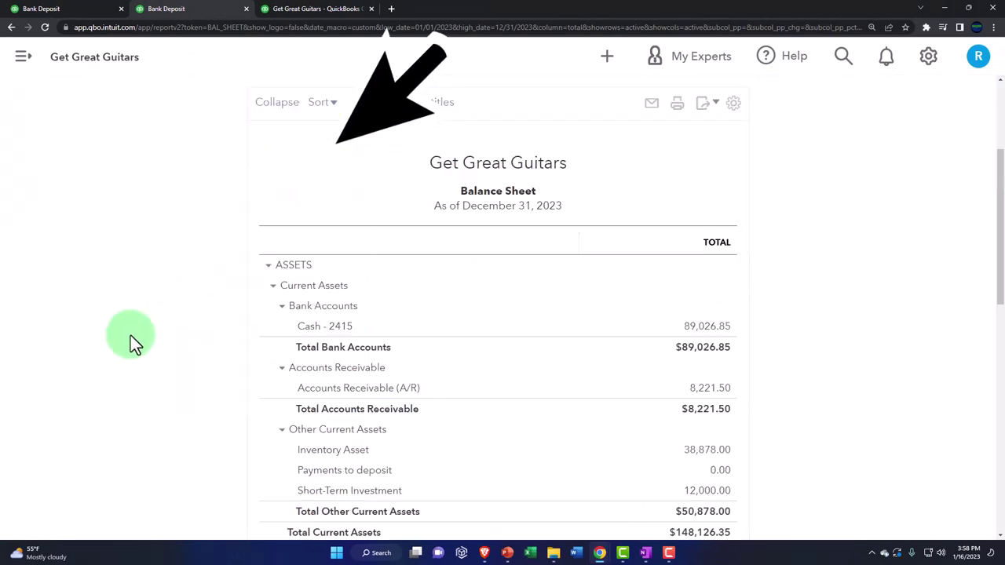
scroll(132, 341, down, 2)
scroll(133, 339, down, 2)
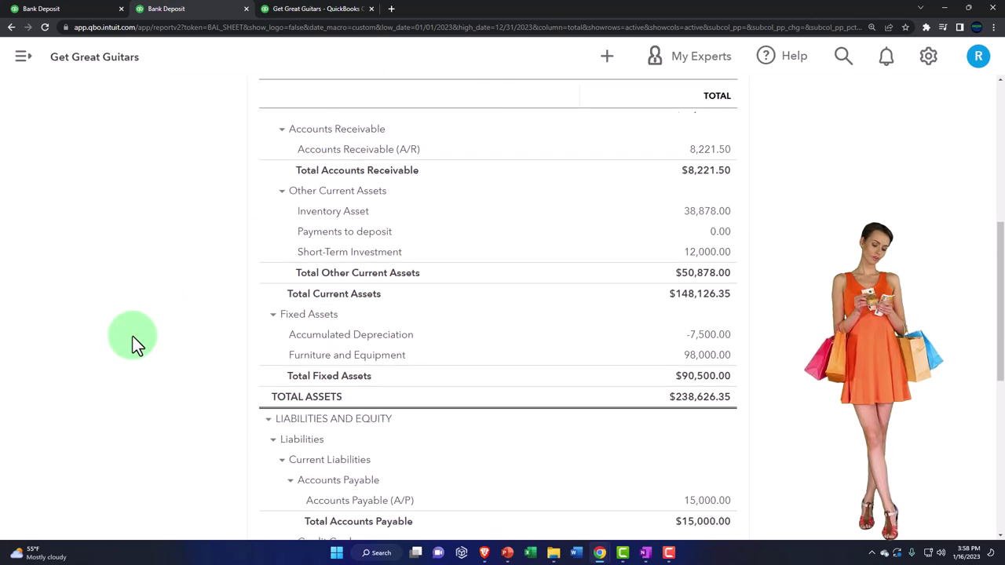
scroll(134, 340, up, 2)
scroll(133, 336, up, 3)
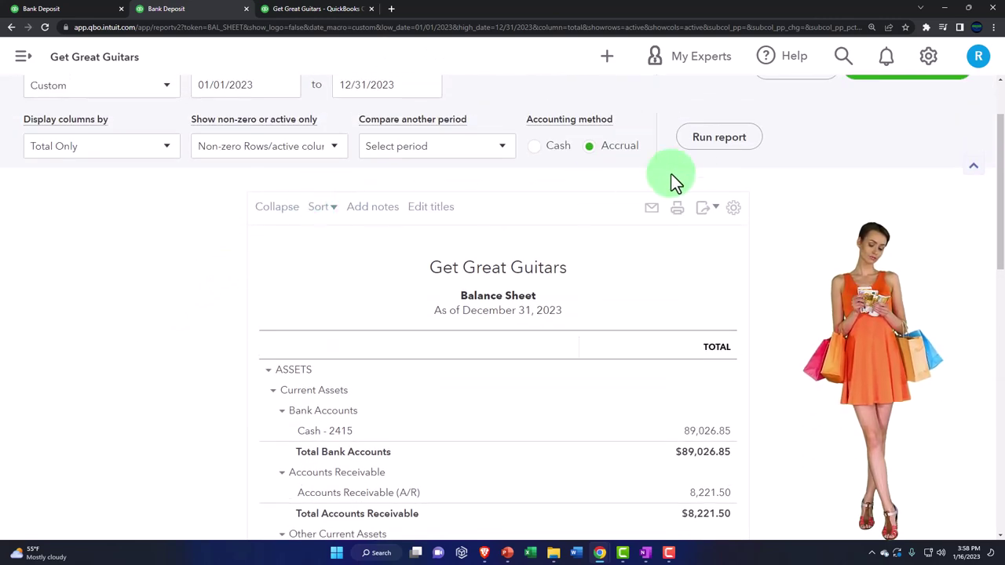
click(704, 137)
scroll(296, 327, down, 3)
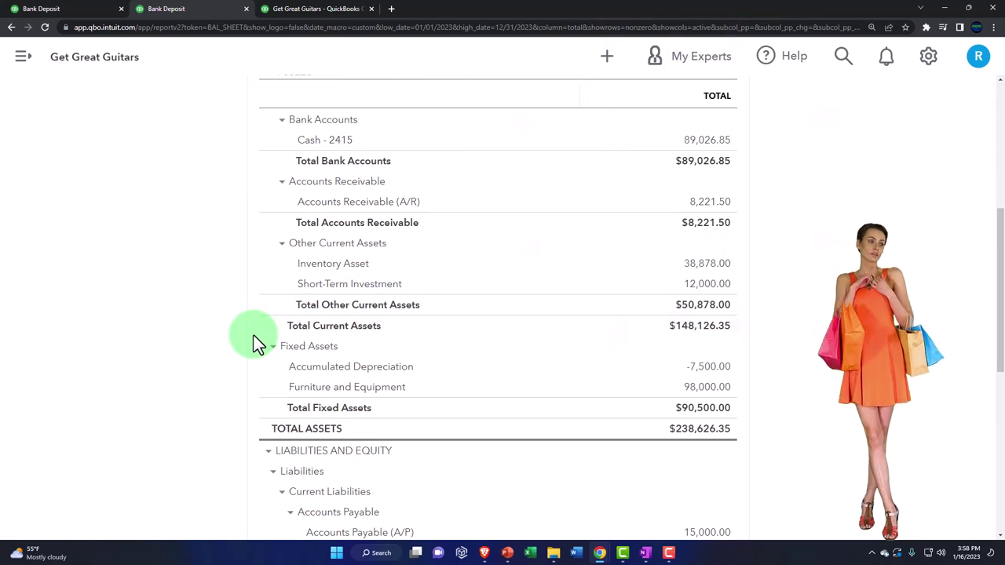
- Set the Balance Sheet rows back to Active and rerun the report
scroll(254, 343, up, 5)
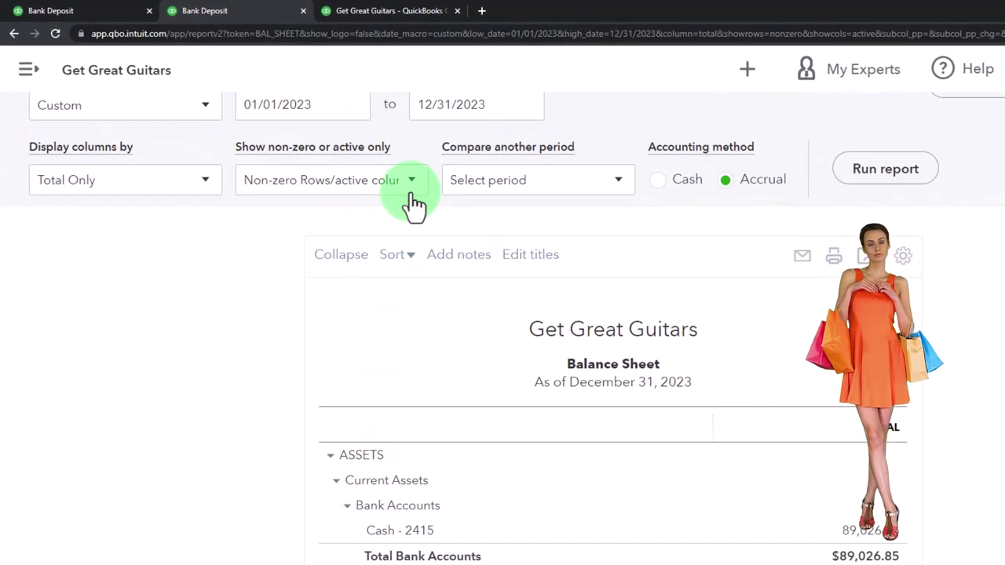
click(434, 197)
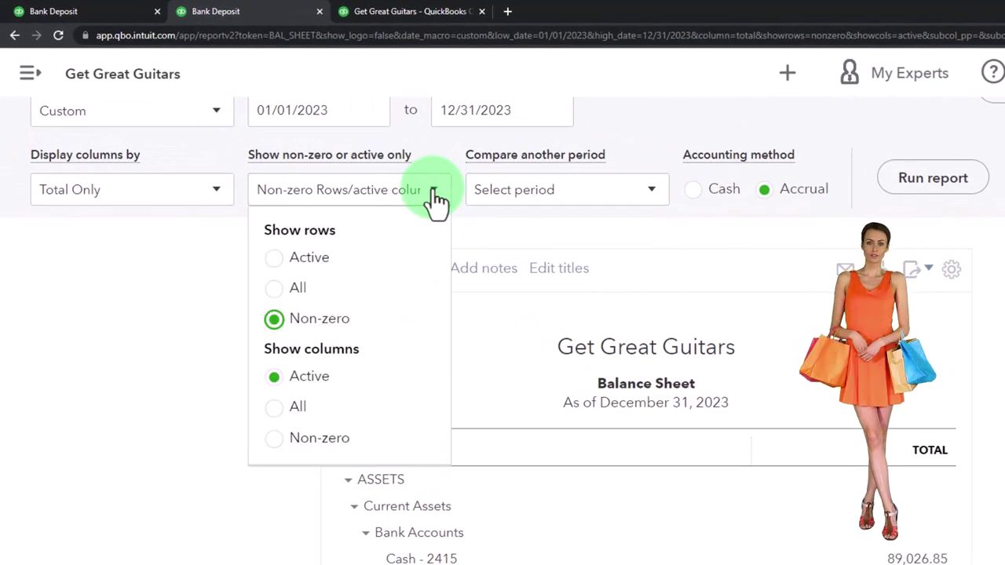
click(274, 258)
click(924, 179)
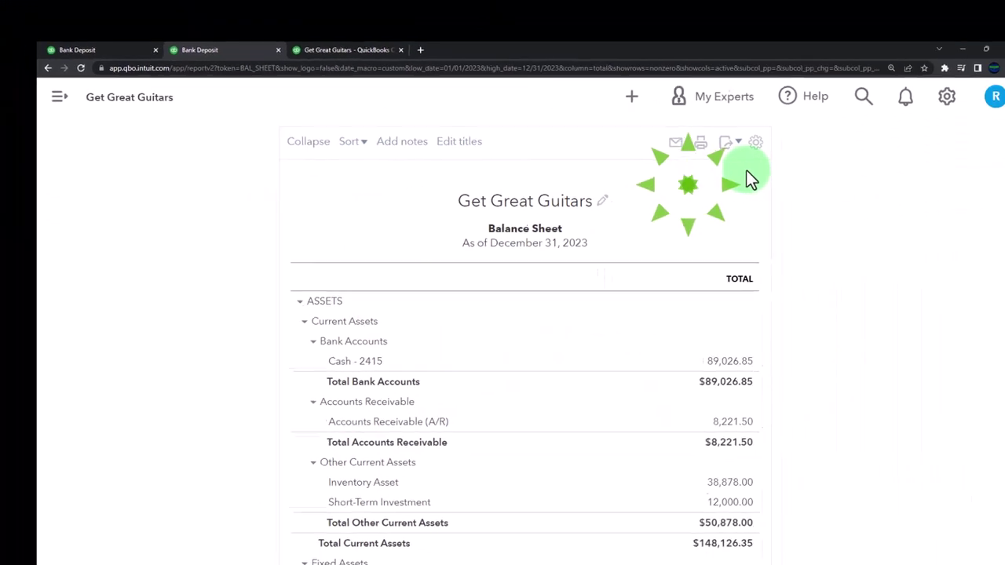
click(701, 187)
scroll(729, 293, down, 3)
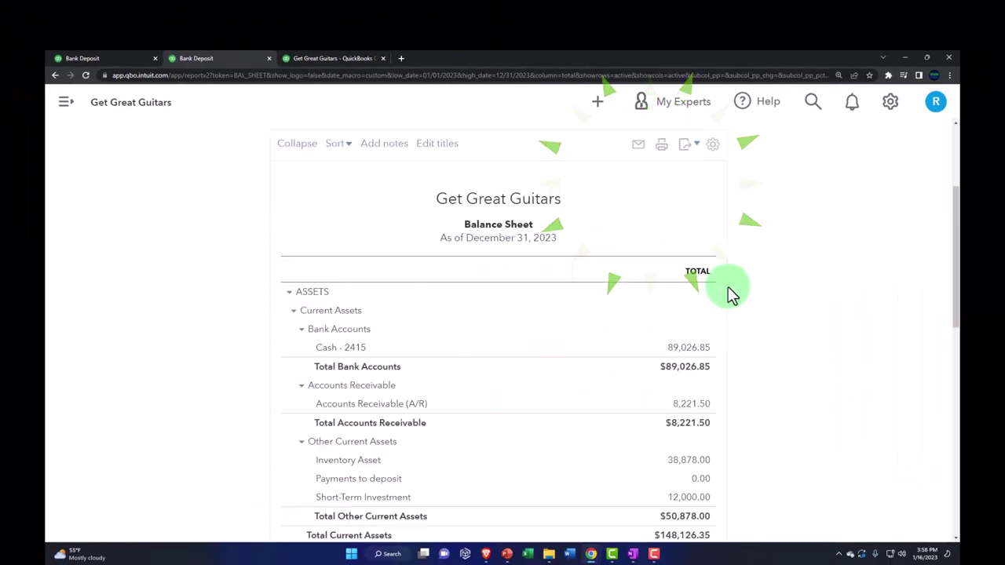
- Open the transaction detail behind Payments to deposit and review the deposits clearing the customer payments
scroll(728, 290, down, 1)
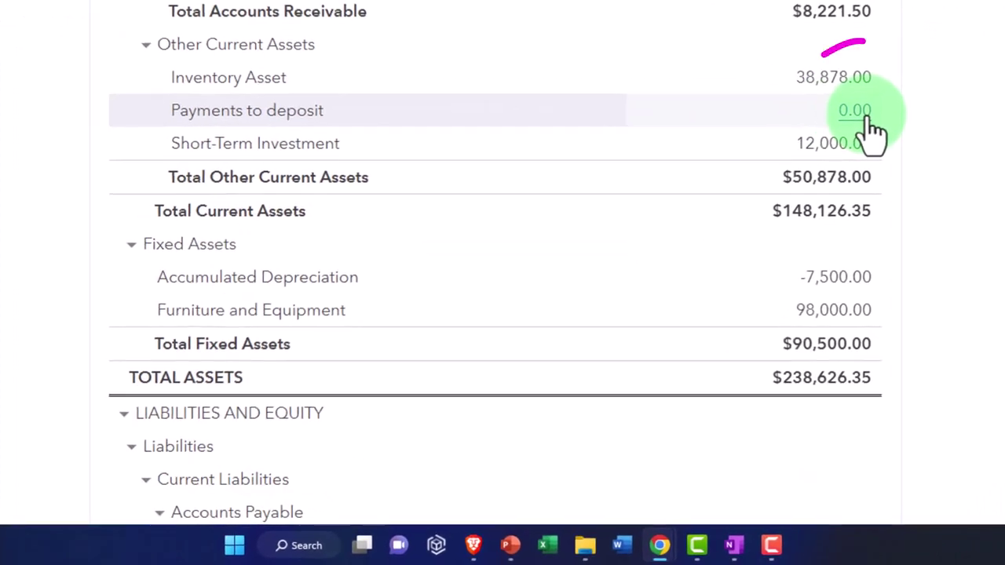
click(866, 119)
scroll(866, 134, down, 4)
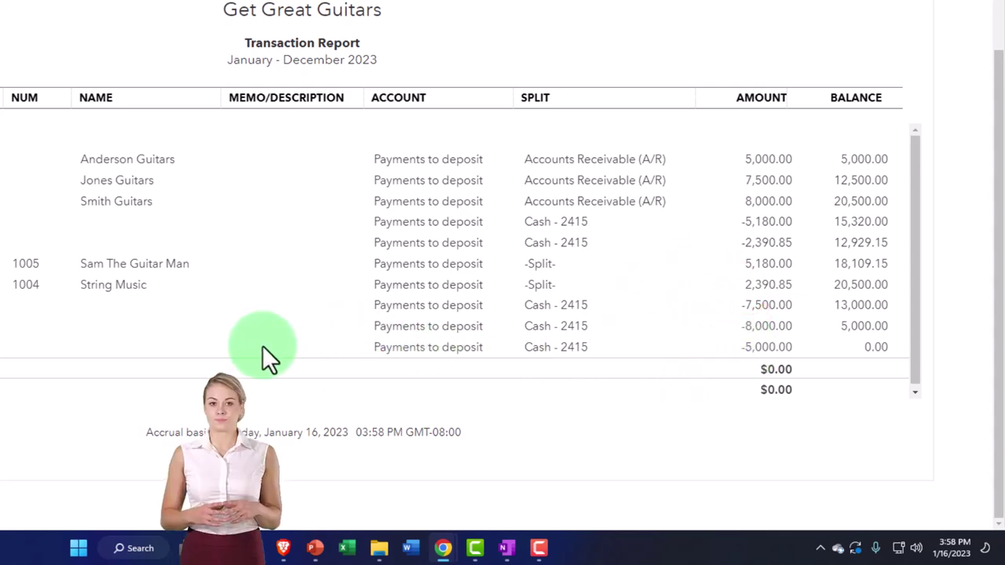
- Leave the Payments to deposit transaction detail and return to the Balance Sheet
scroll(240, 342, up, 3)
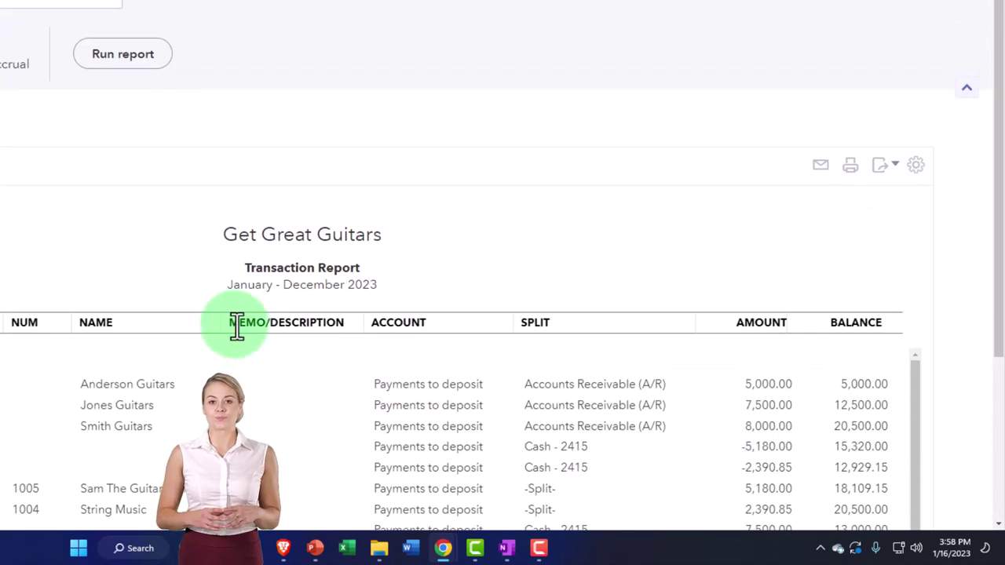
click(98, 125)
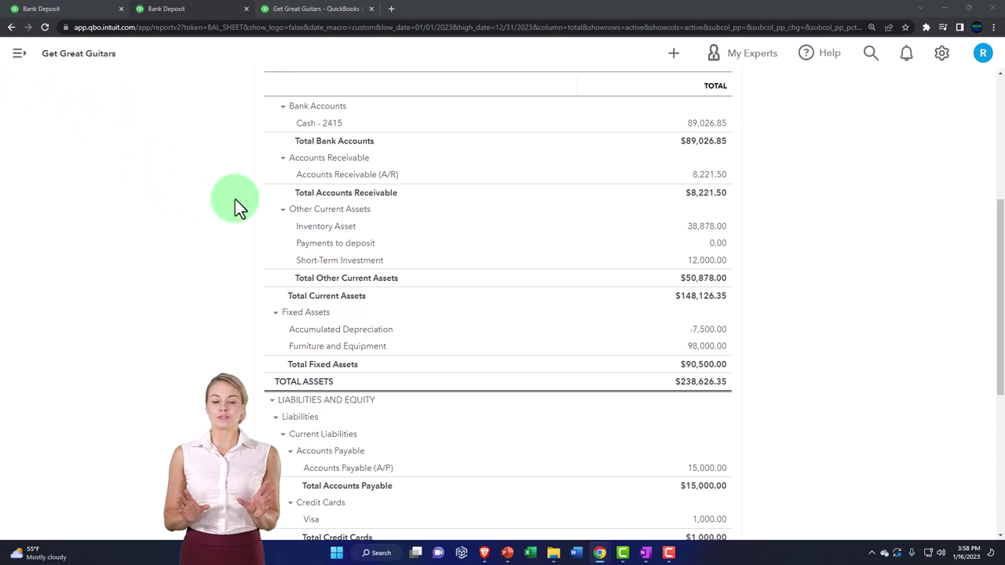
- Set the date of the $7,570.85 bank deposit to 01/20/2023 and save it
scroll(235, 198, up, 2)
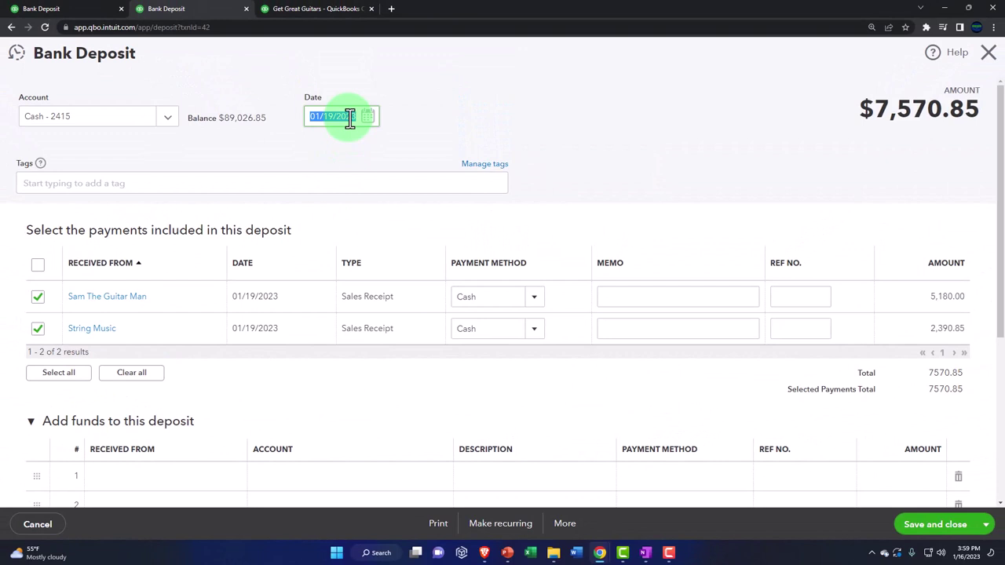
key(Tab)
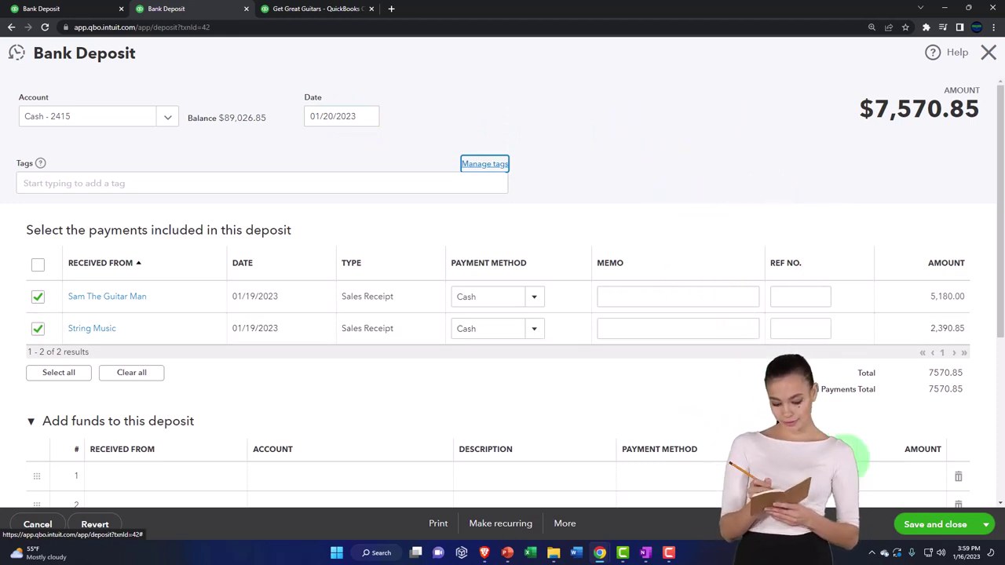
click(929, 527)
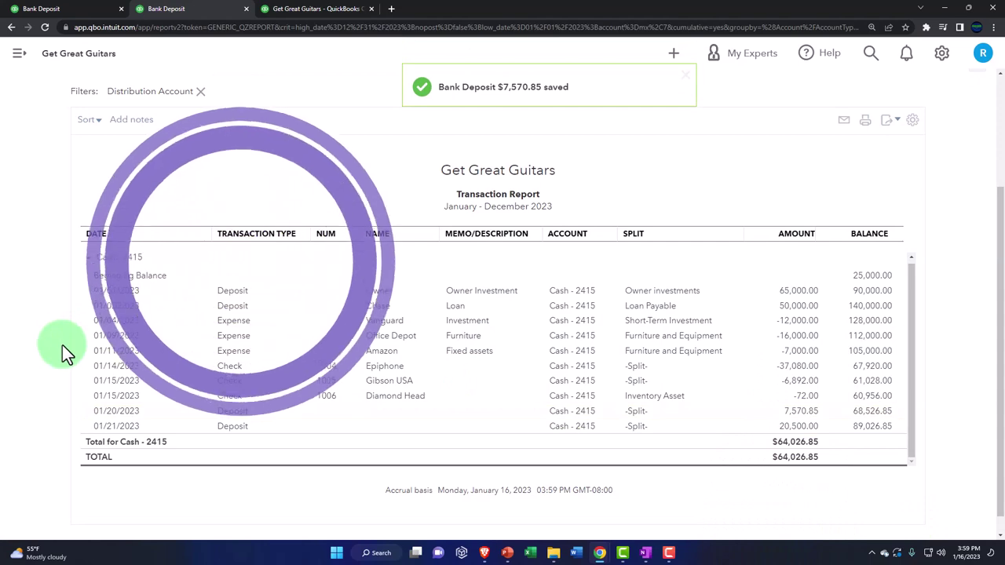
- Return from the Cash transaction detail to the Balance Sheet and review its current asset balances
scroll(62, 344, up, 2)
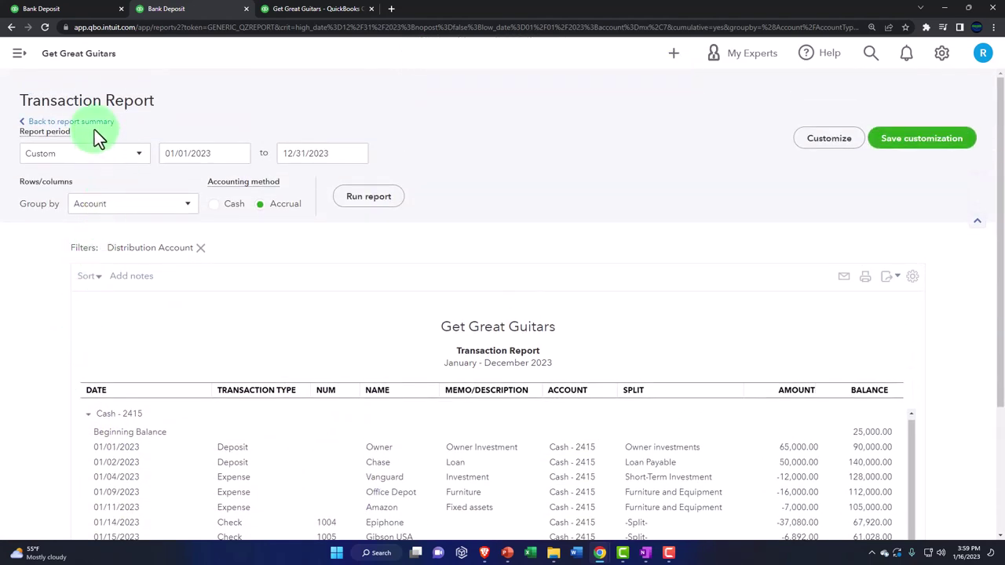
click(92, 124)
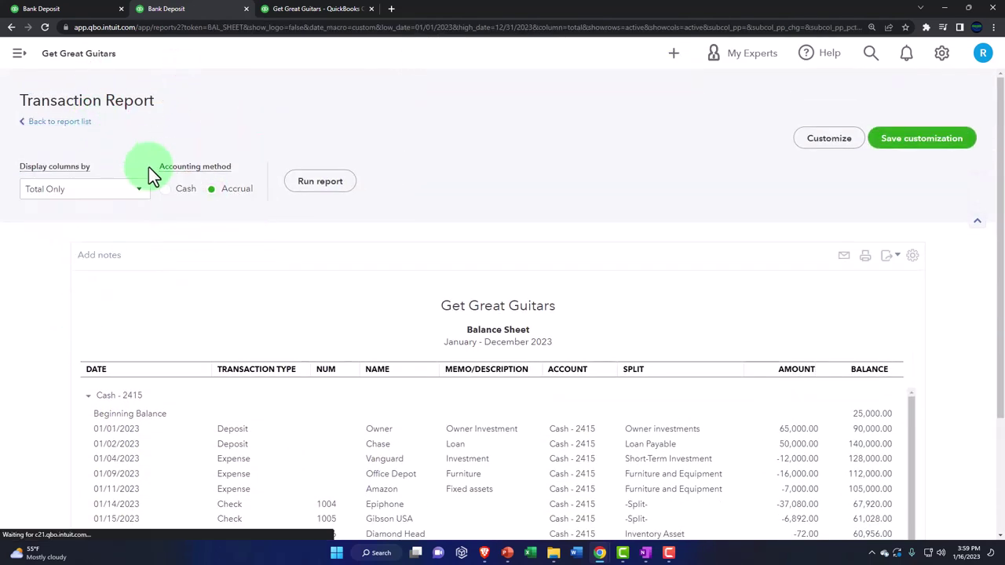
scroll(172, 204, down, 3)
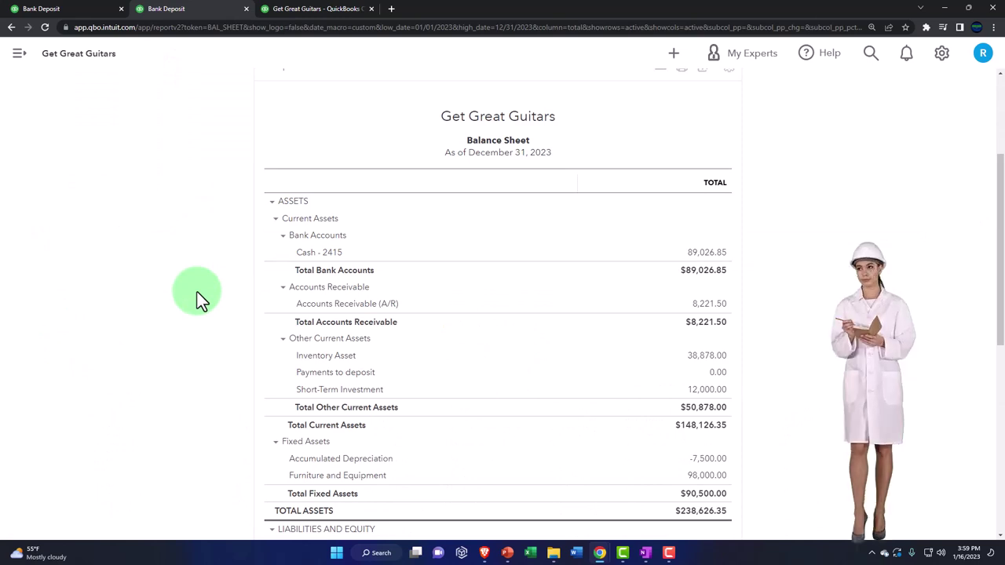
key(ctrl+plus)
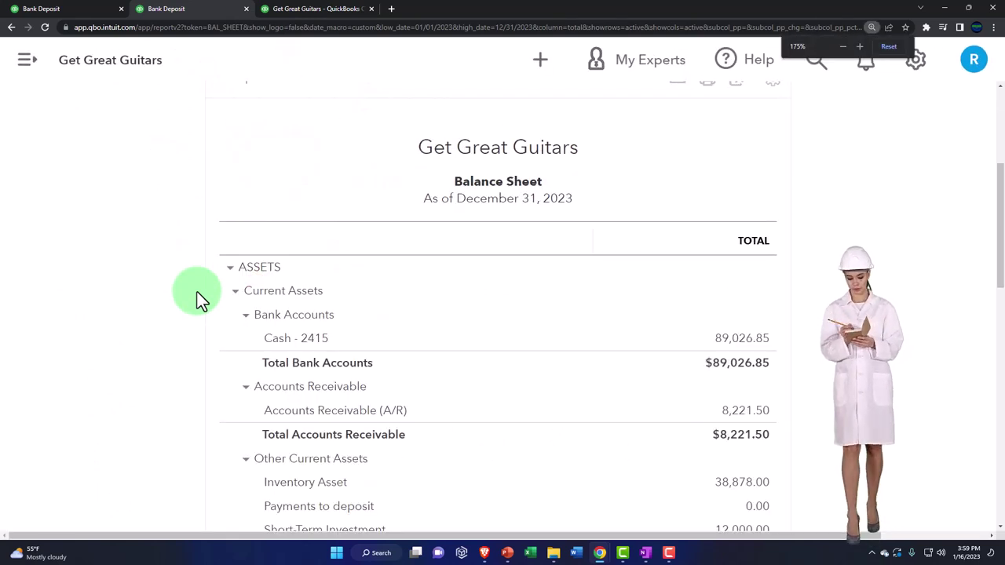
scroll(197, 292, down, 1)
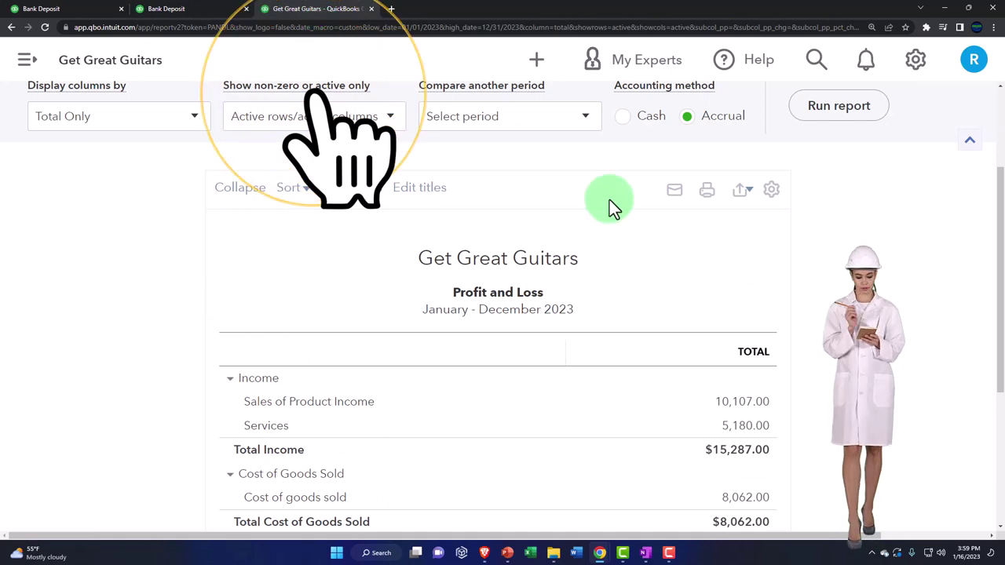
- Rerun the 2023 Profit and Loss report and examine its income and cost of goods sold lines
click(855, 120)
scroll(844, 282, down, 3)
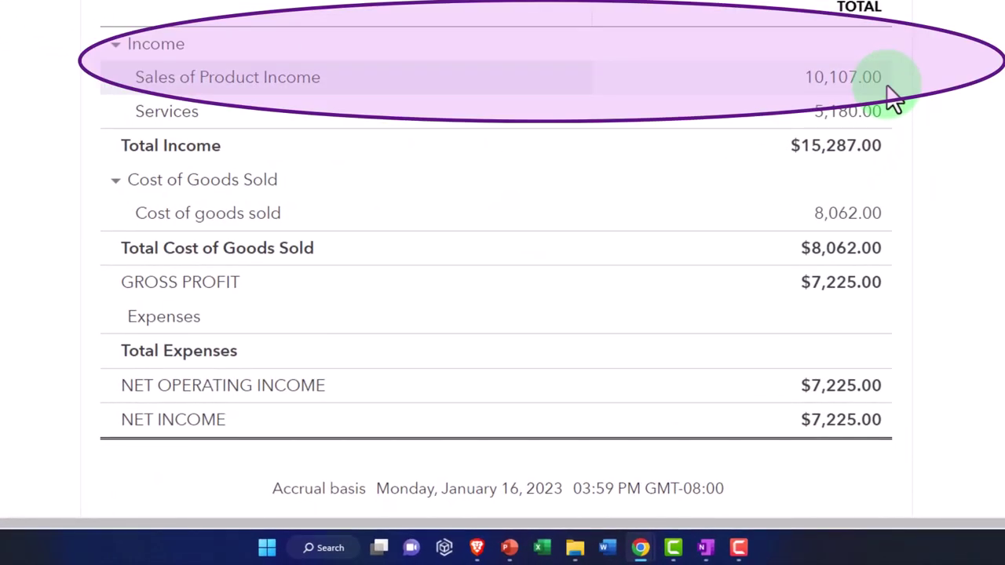
- Look over the available transaction forms for customers, including Sales receipt, and return to the Profit and Loss
click(537, 69)
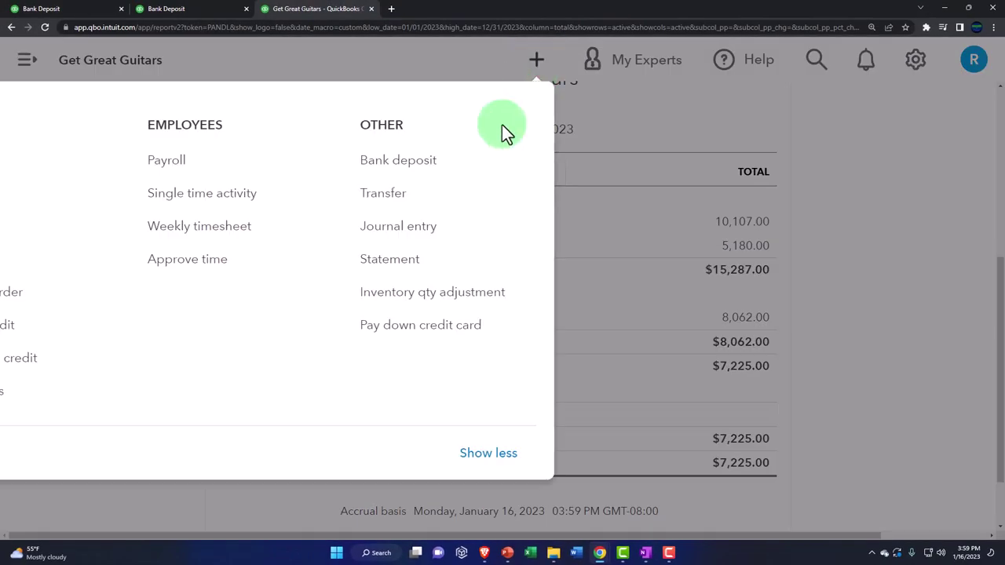
key(ctrl+minus)
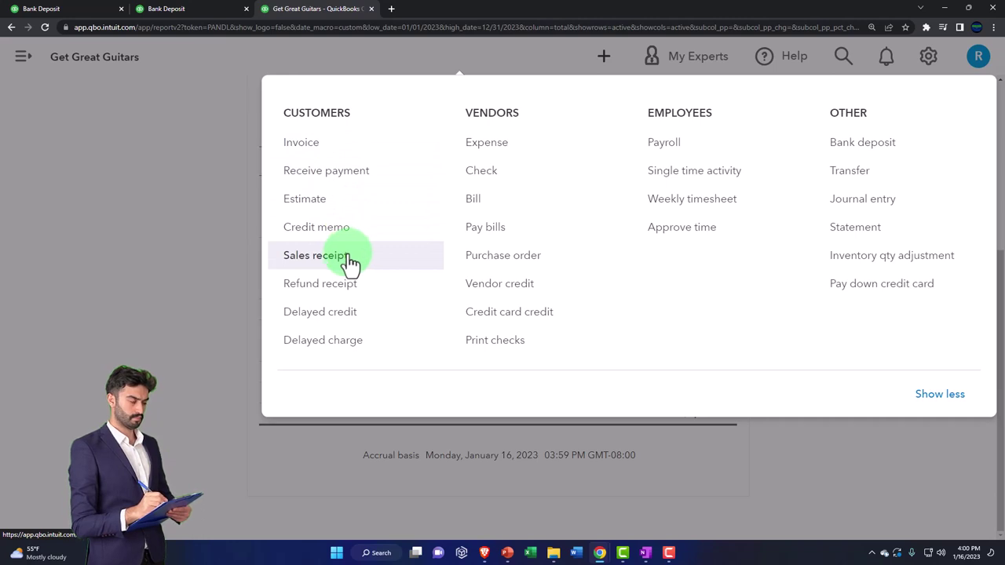
click(209, 265)
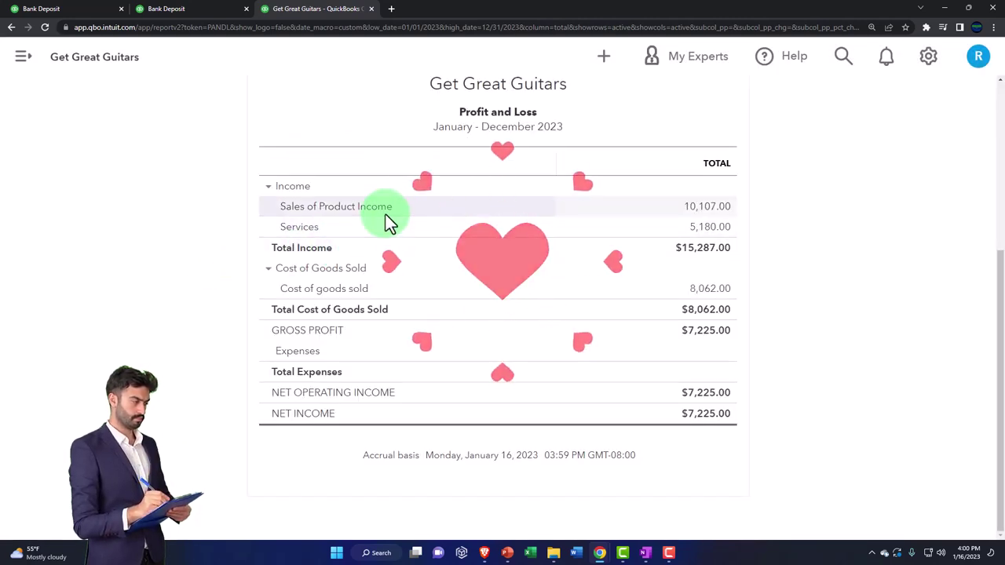
- Duplicate the Profit and Loss browser tab, open the Reports list in the copy and collapse the navigation menu
scroll(386, 214, up, 2)
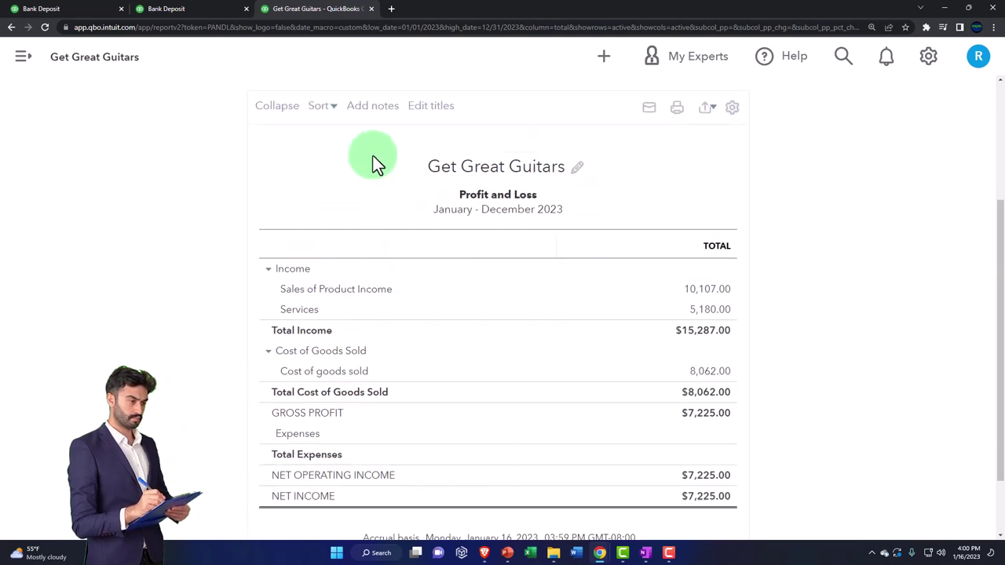
right_click(336, 11)
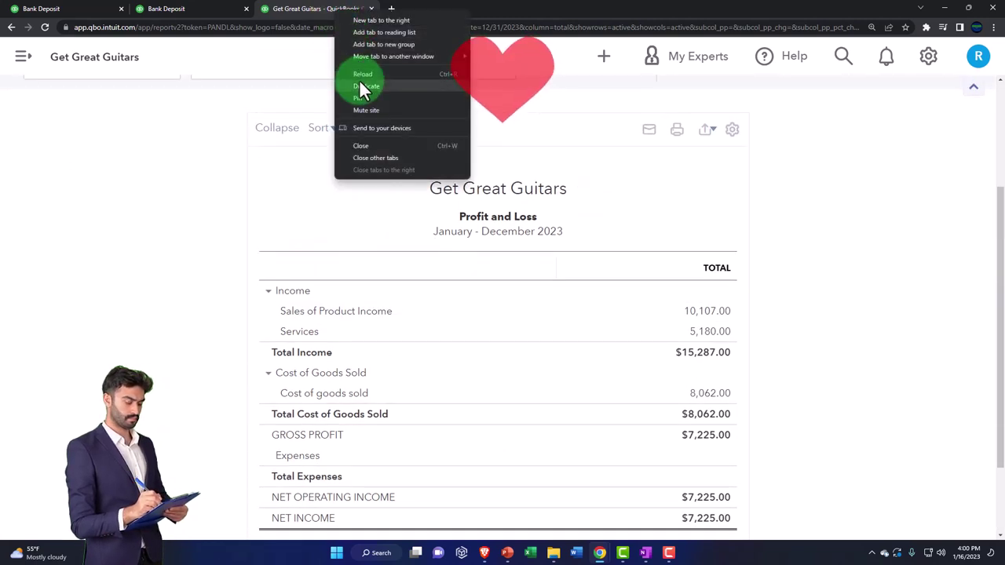
click(359, 86)
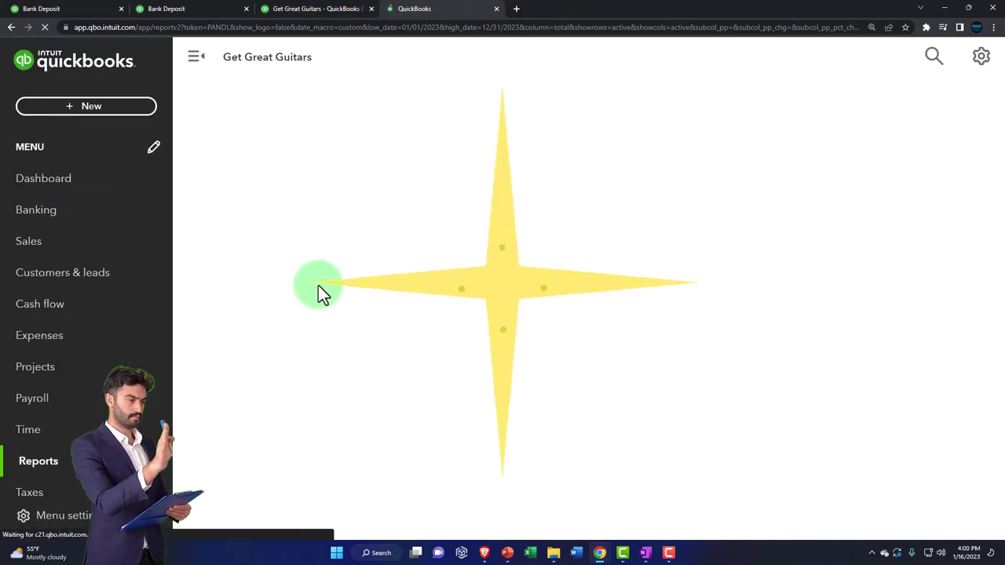
click(72, 424)
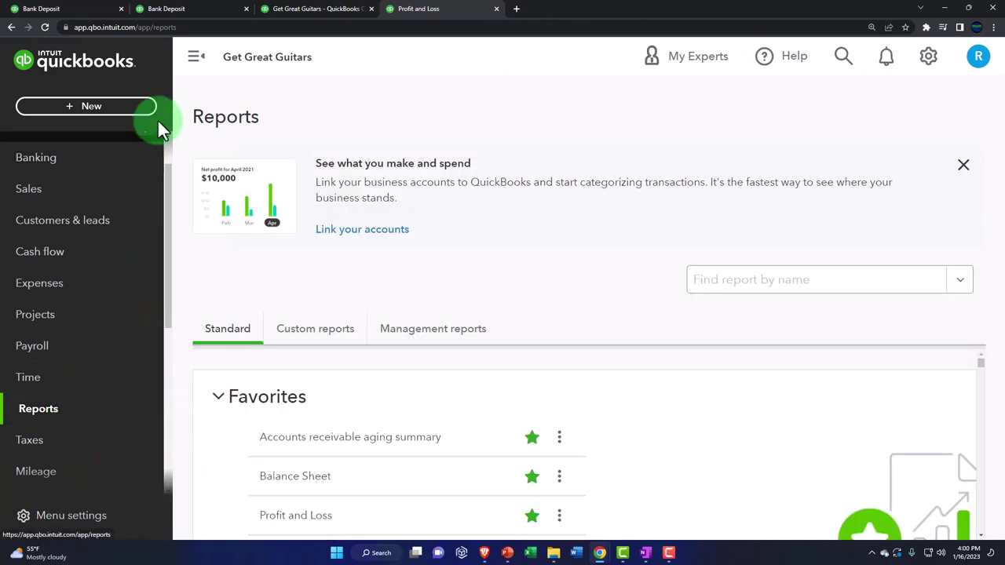
click(196, 57)
- Find the Trial Balance report by name and open it
click(646, 265)
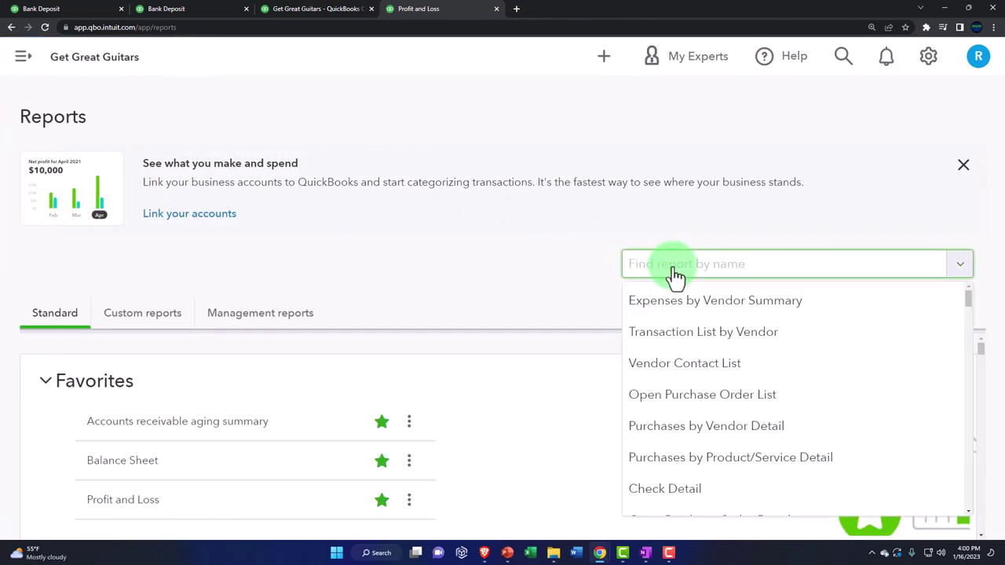
text(tria)
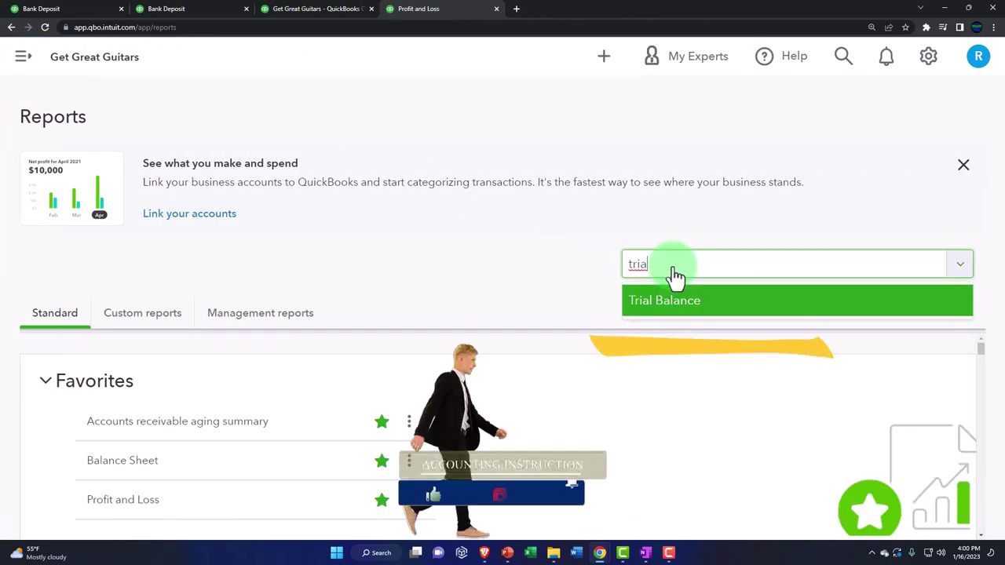
click(657, 302)
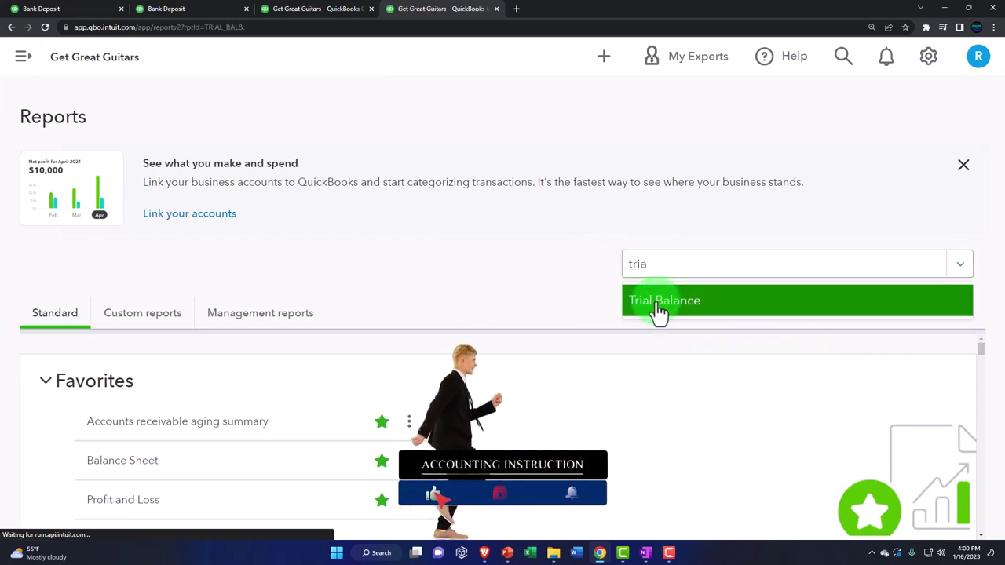
scroll(658, 310, down, 3)
scroll(657, 310, up, 5)
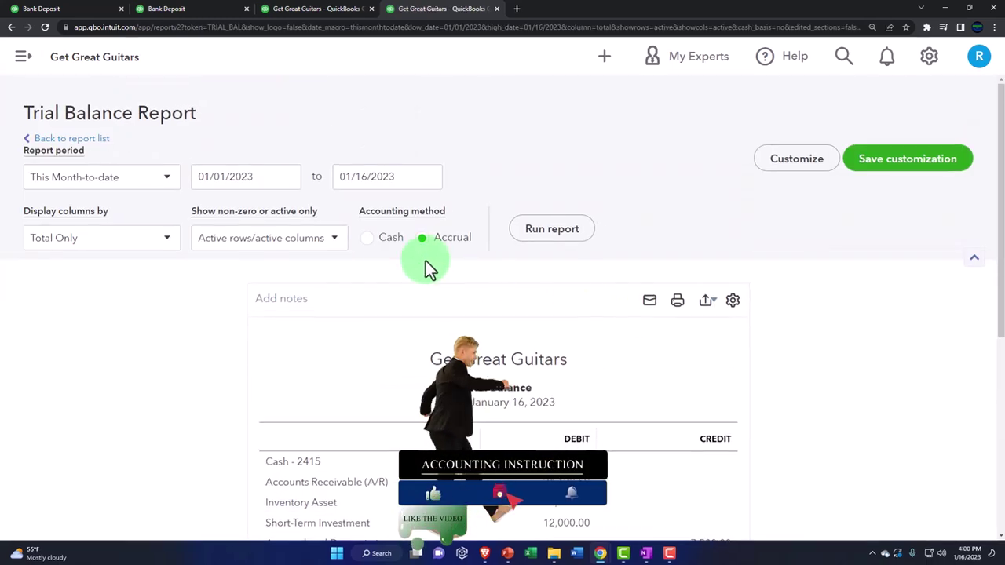
- Set the Trial Balance period to 01/01/2023 through 12/31/2023 and run the report
click(270, 175)
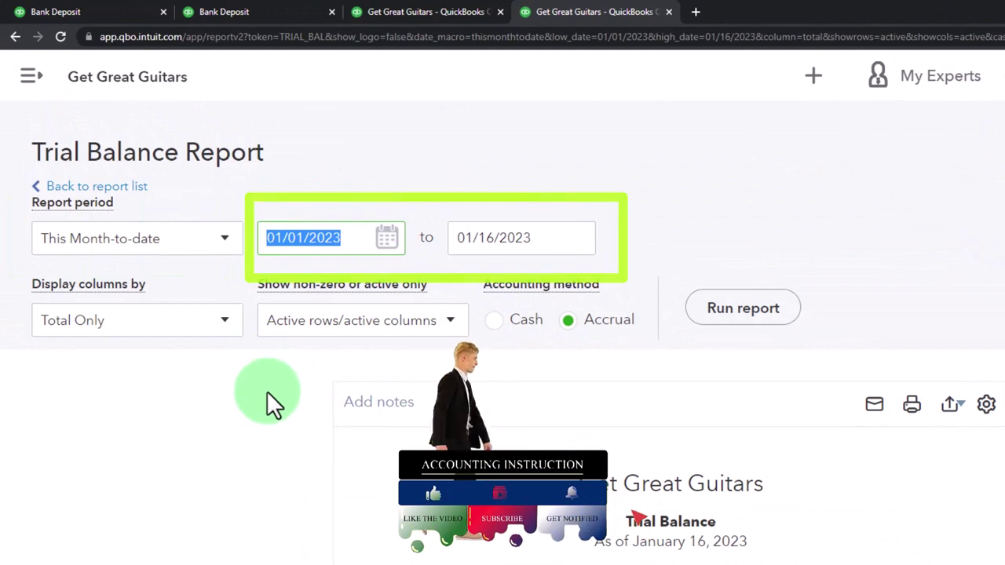
text(010123)
key(Tab)
text(1)
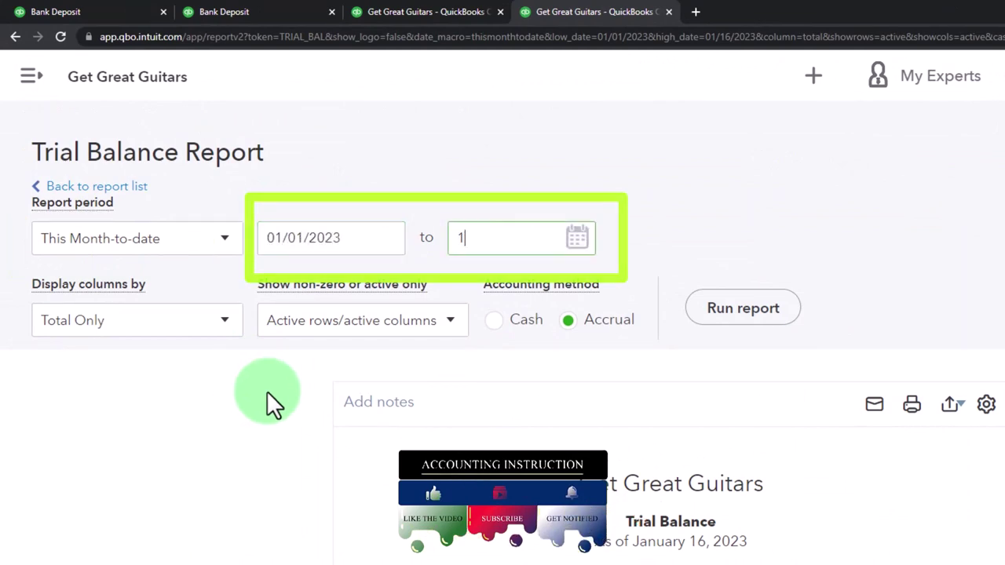
text(231)
key(Tab)
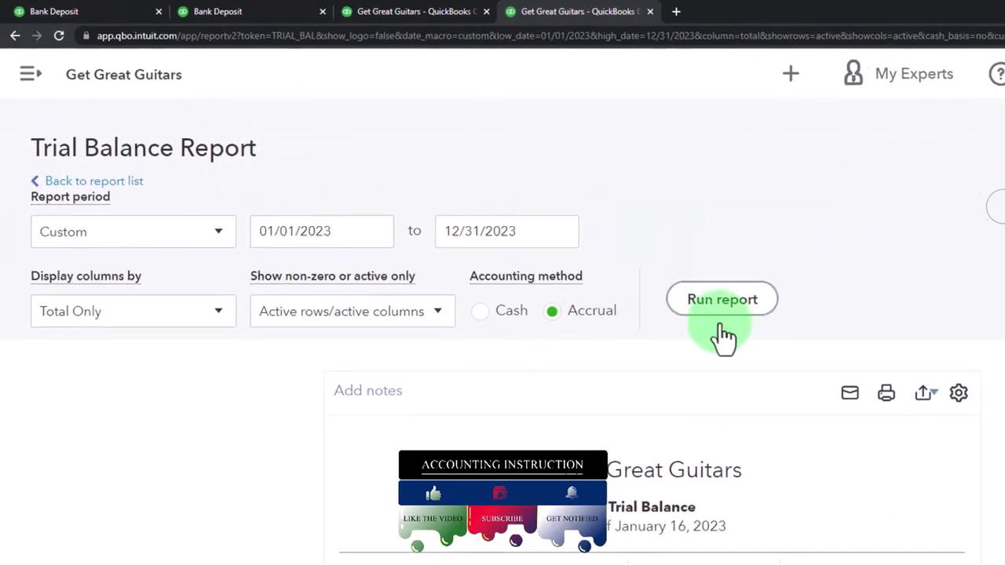
click(743, 308)
- Examine the Trial Balance from the Cash account down to the debit and credit totals
scroll(609, 381, down, 5)
key(ctrl+plus)
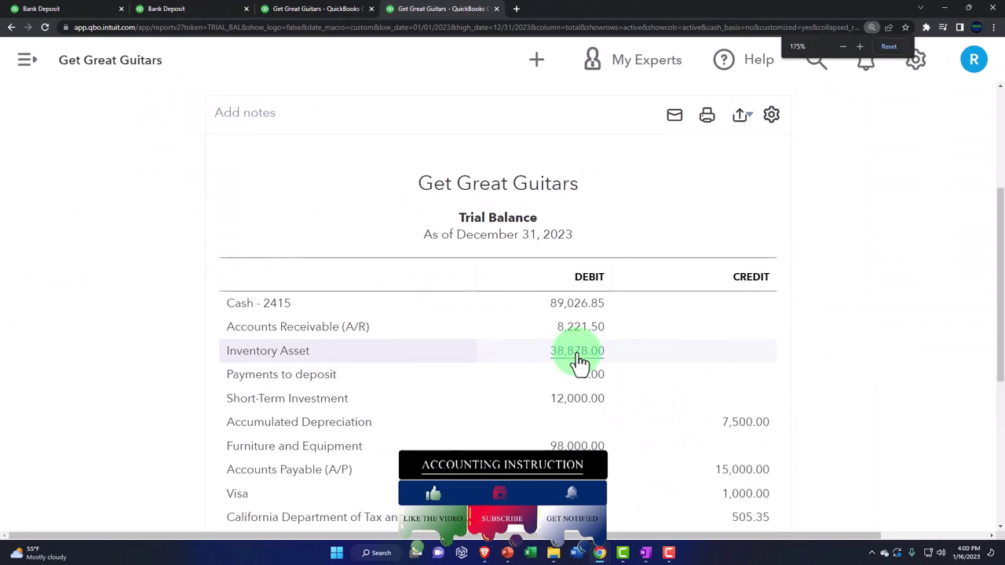
key(ctrl+plus)
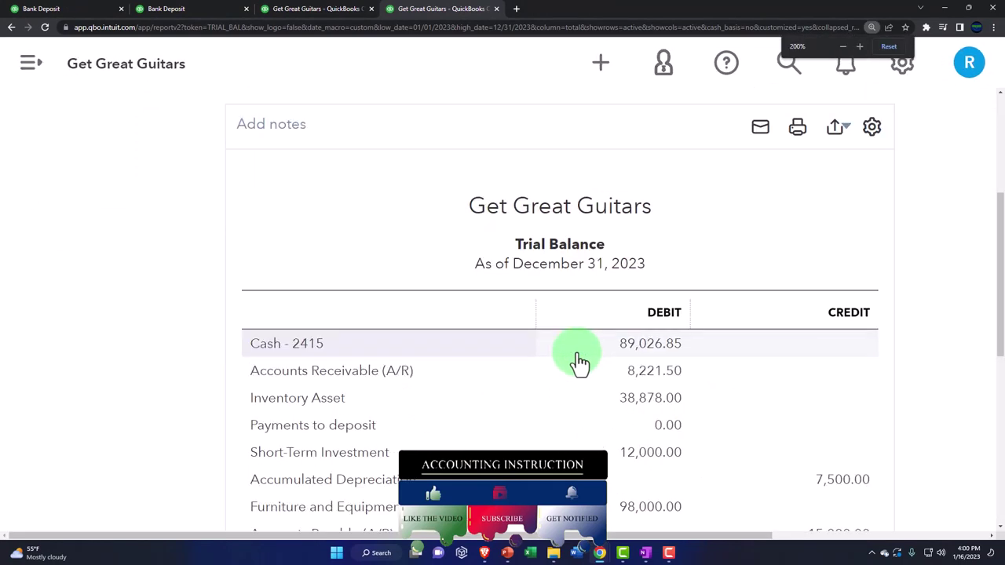
drag(682, 535, 806, 447)
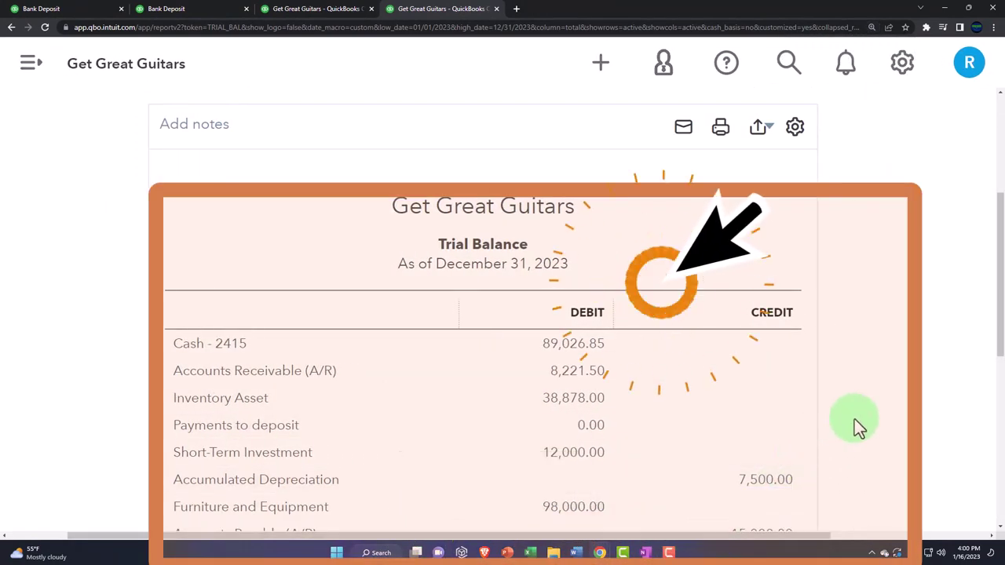
scroll(858, 428, down, 2)
scroll(854, 419, down, 1)
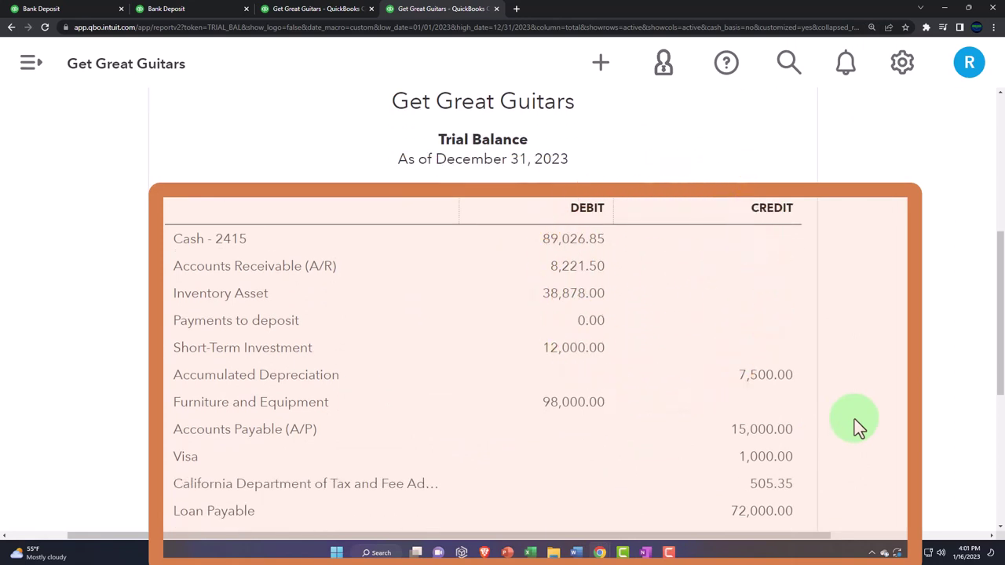
scroll(854, 419, down, 1)
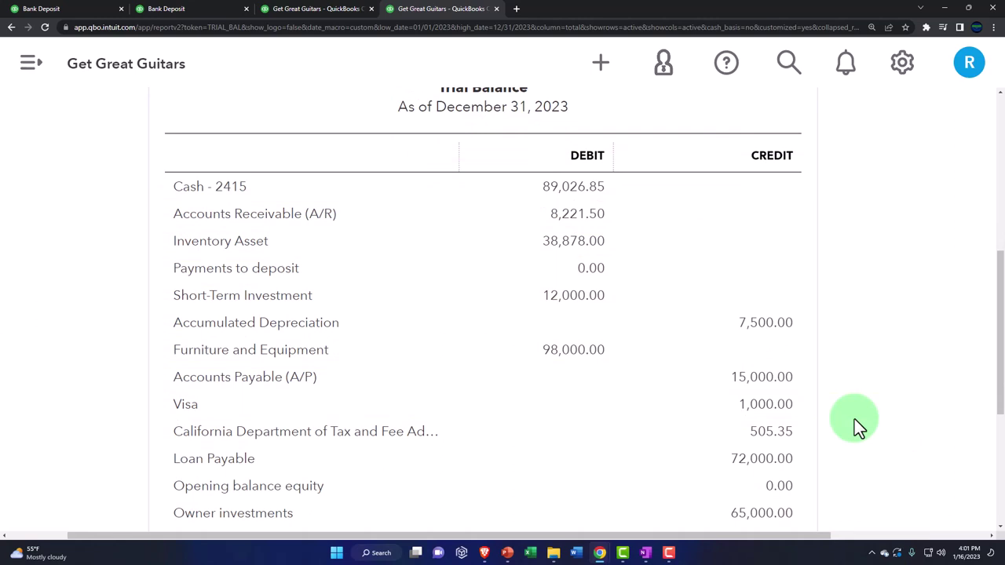
scroll(858, 428, down, 2)
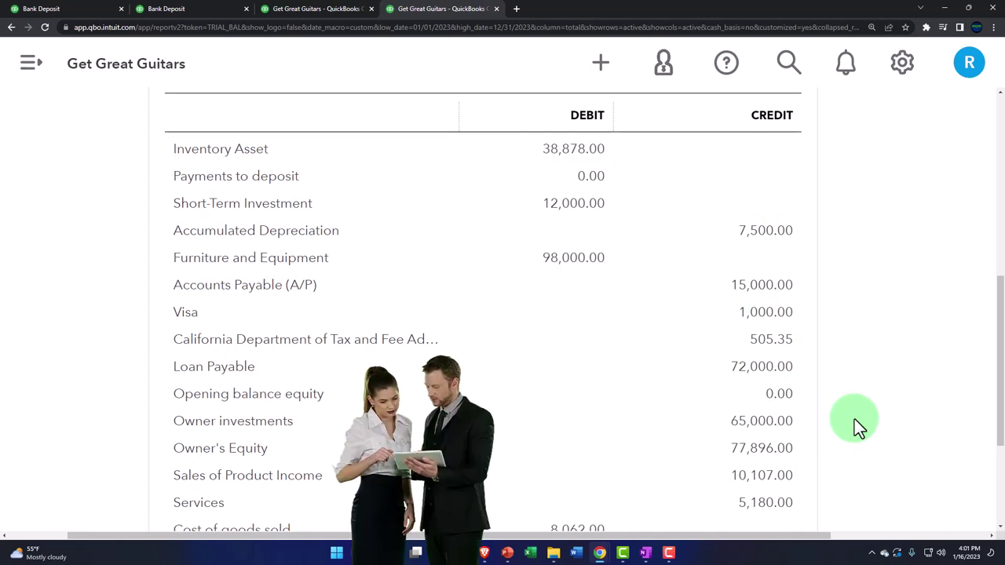
scroll(858, 428, down, 1)
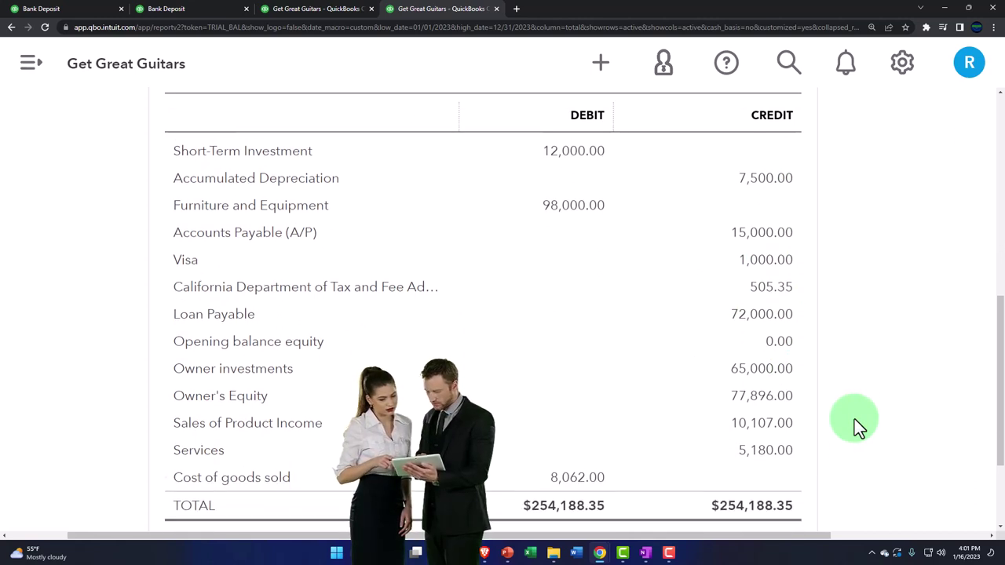